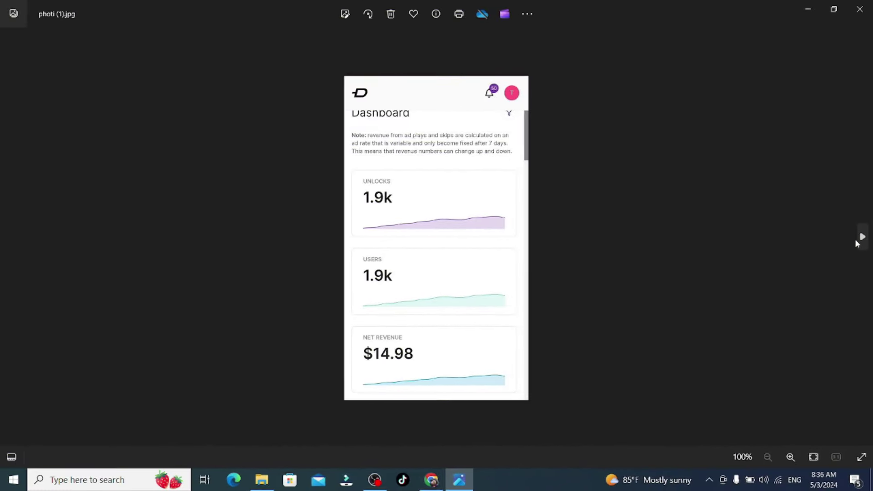
Examine an enlarged view of the dashboard screenshot photi (1).jpg and close it
scroll(547, 232, up, 1)
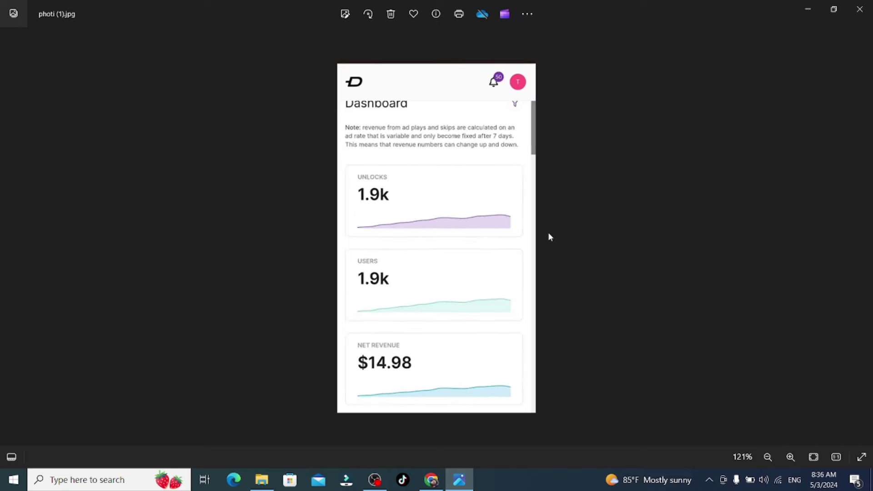
scroll(549, 235, up, 2)
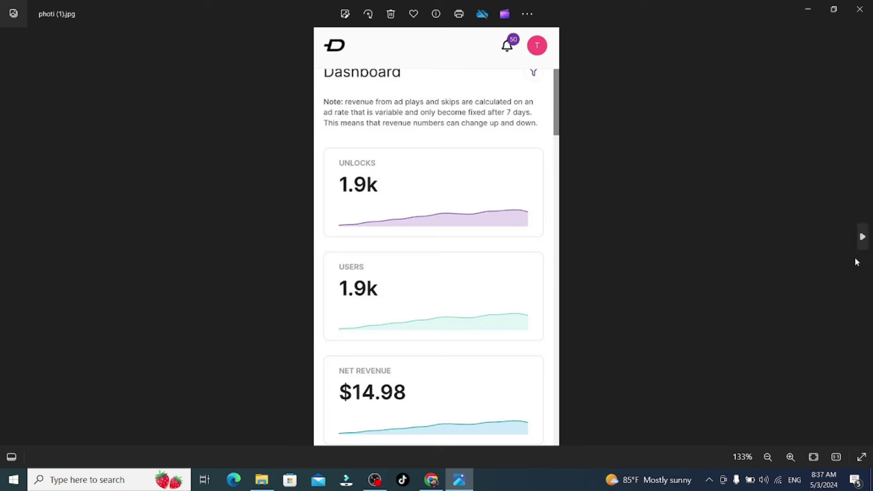
click(866, 14)
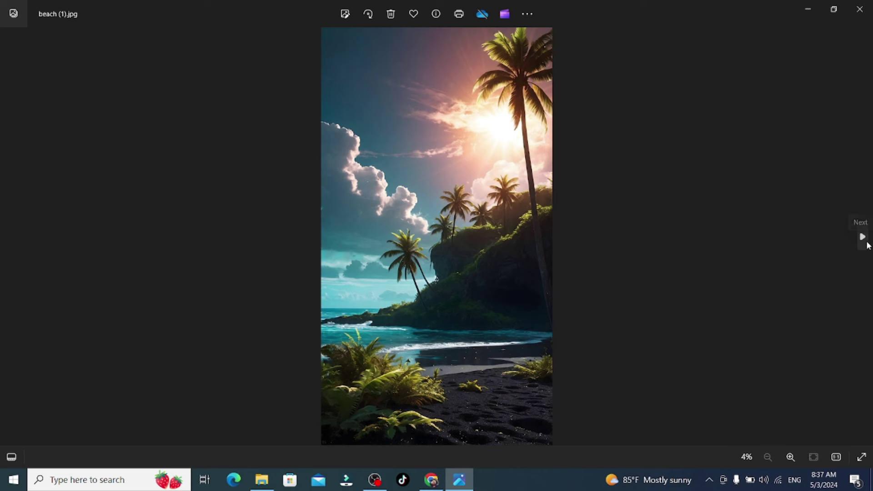
View the series of AI-generated beach images one after another
click(867, 244)
click(867, 245)
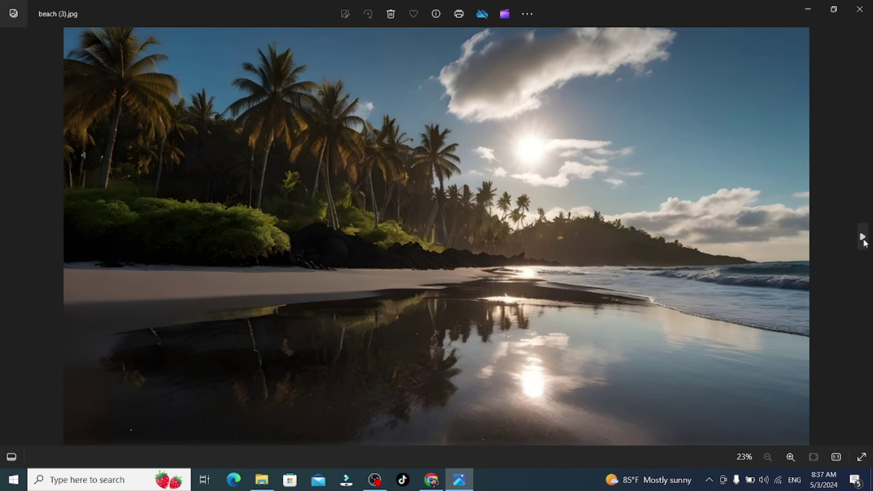
click(864, 242)
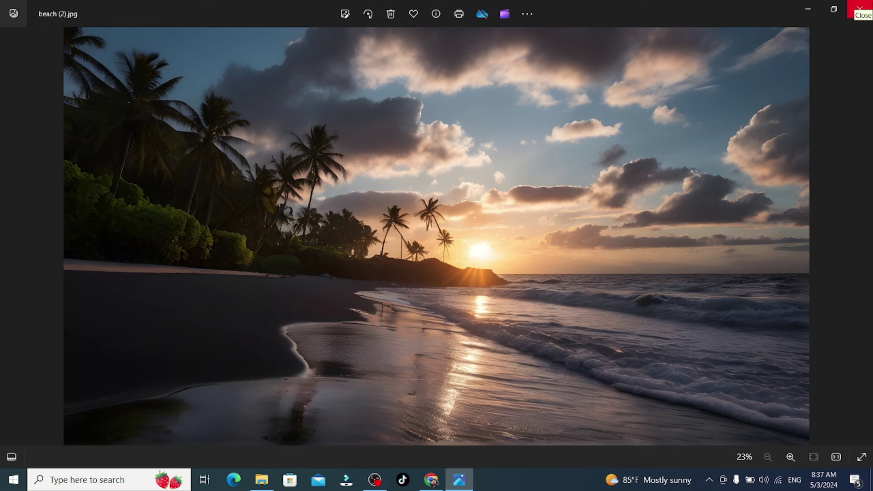
Browse the AI-generated fox illustrations in the image folder one by one
click(863, 236)
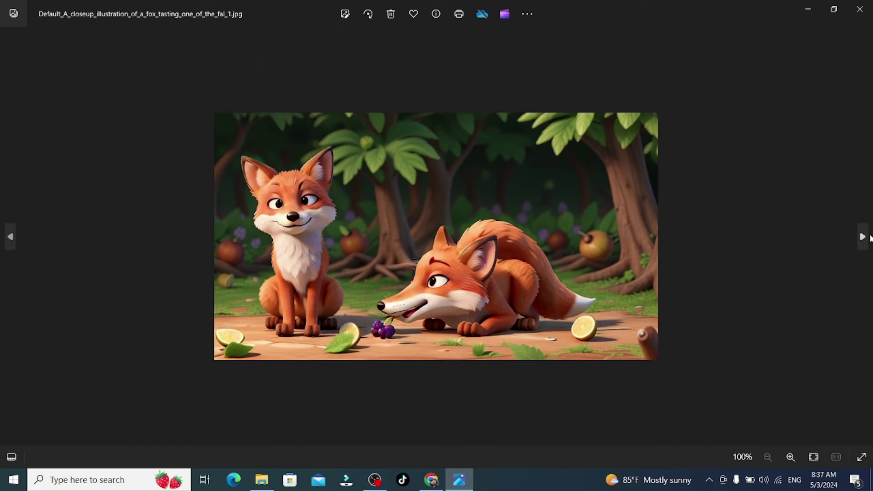
click(863, 237)
click(862, 237)
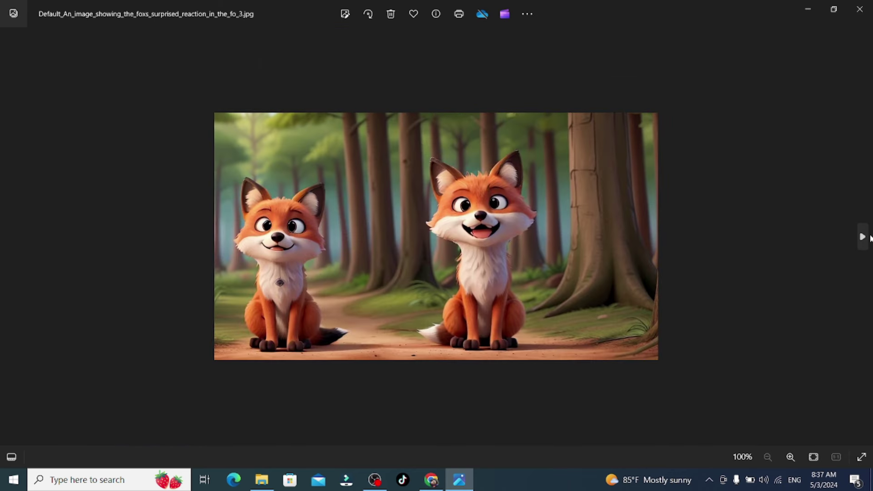
click(863, 237)
click(862, 236)
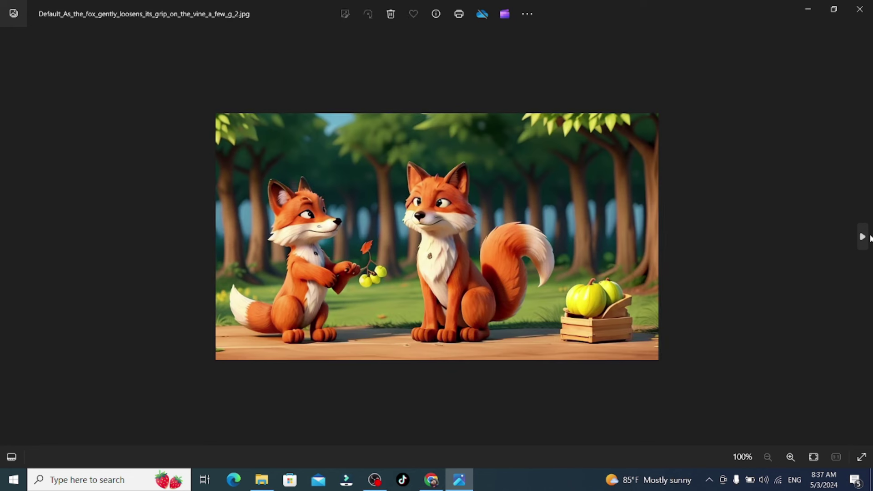
click(863, 237)
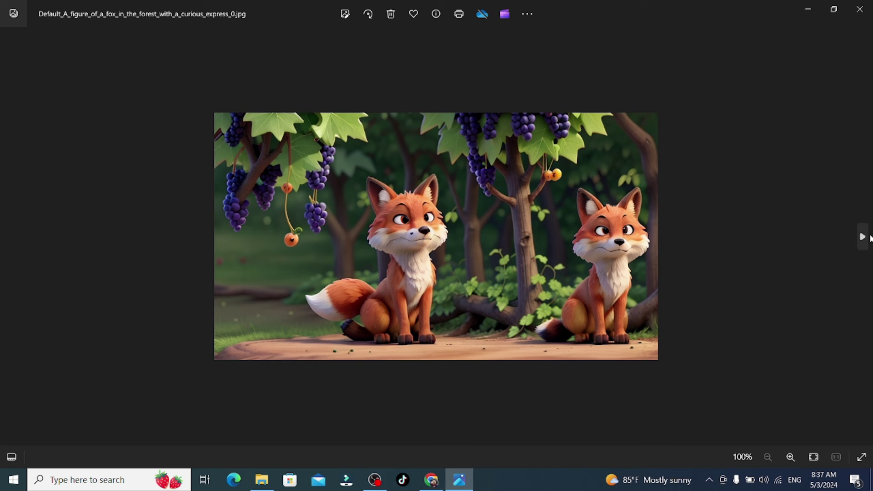
click(864, 237)
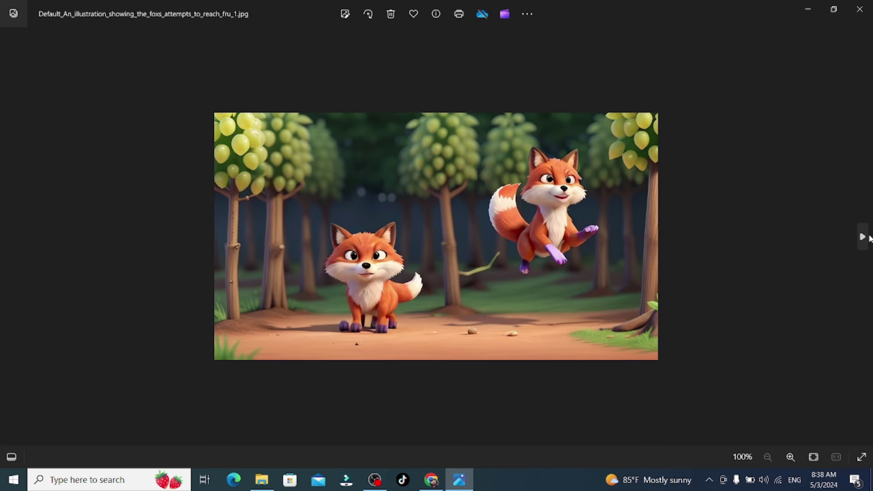
click(861, 237)
click(860, 237)
click(861, 238)
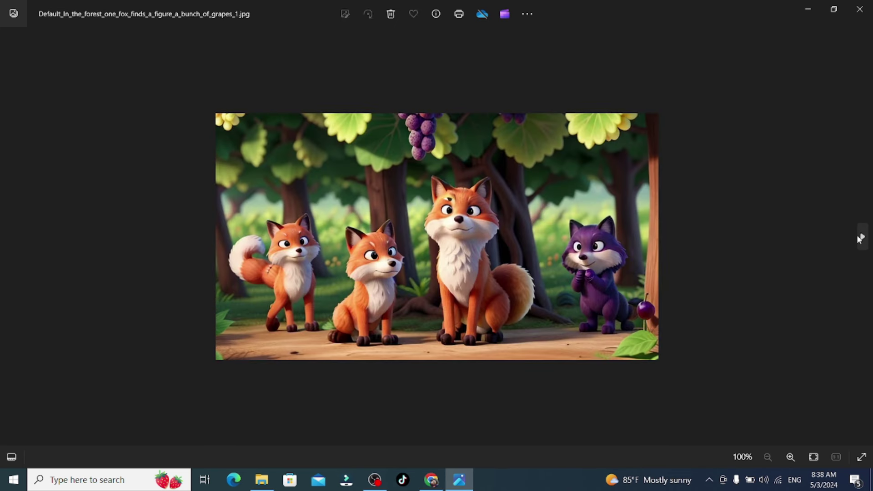
click(860, 246)
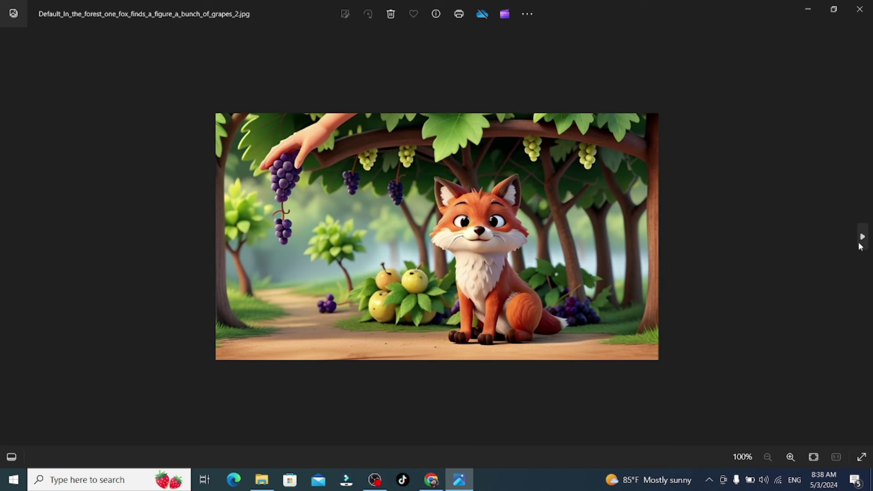
click(860, 246)
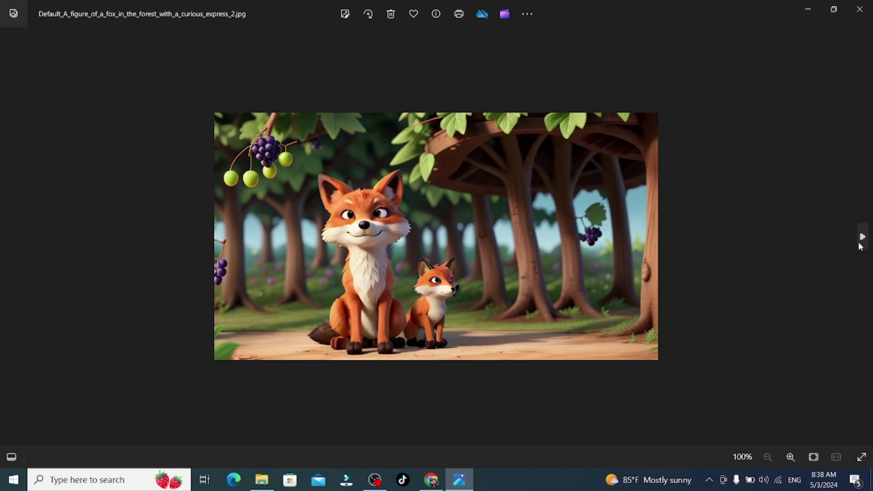
click(861, 246)
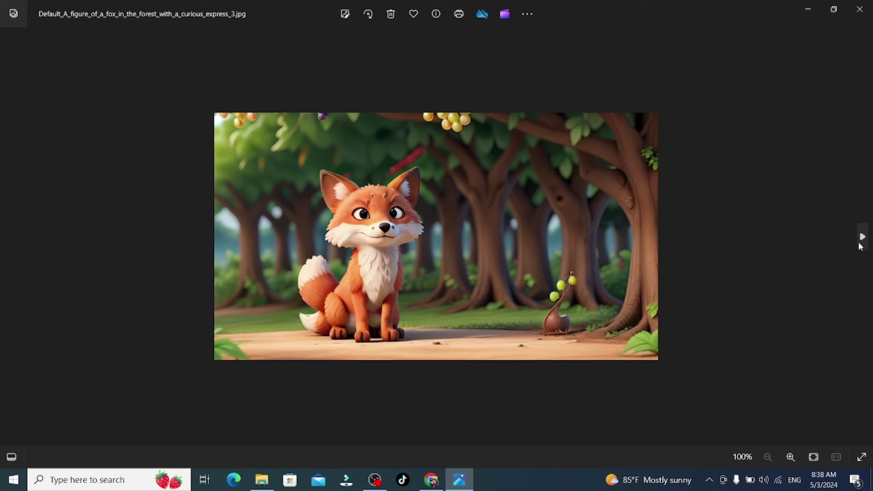
View the vineyard landscape images and close the image viewer
click(862, 237)
click(863, 237)
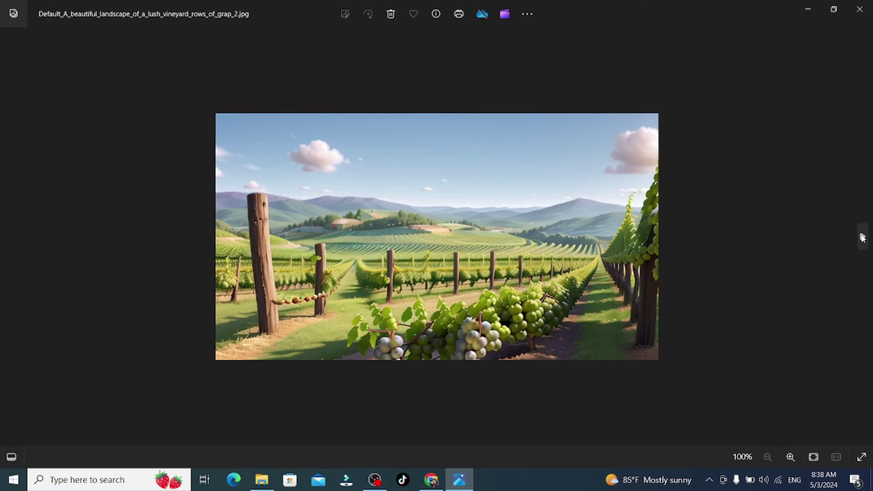
click(862, 237)
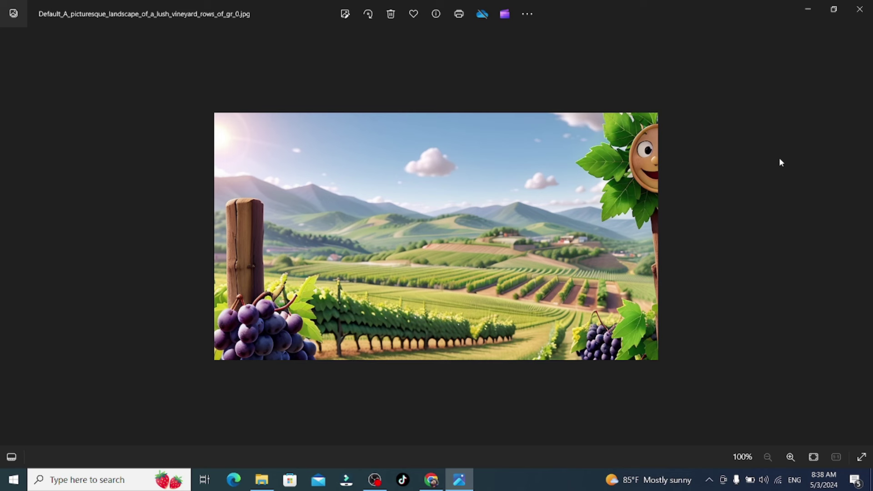
click(860, 9)
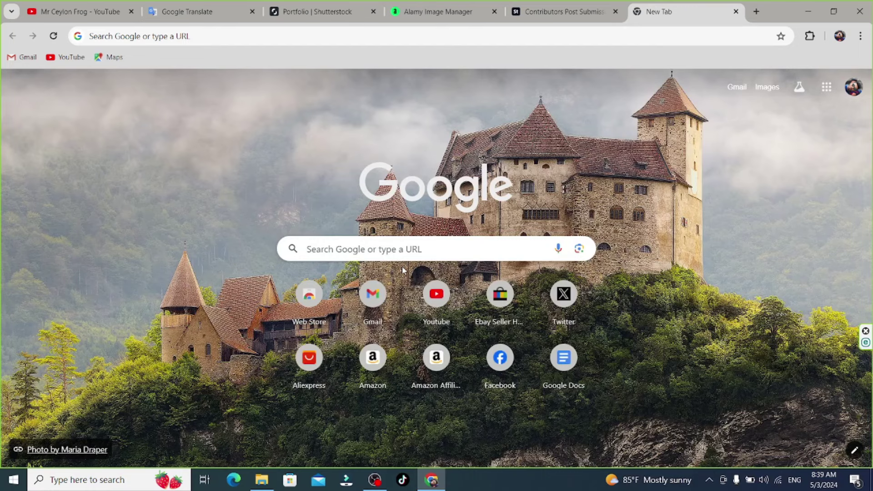
Search Google for "leonardo ai" and enter the Leonardo.Ai app through the account creation link on its official site
click(385, 255)
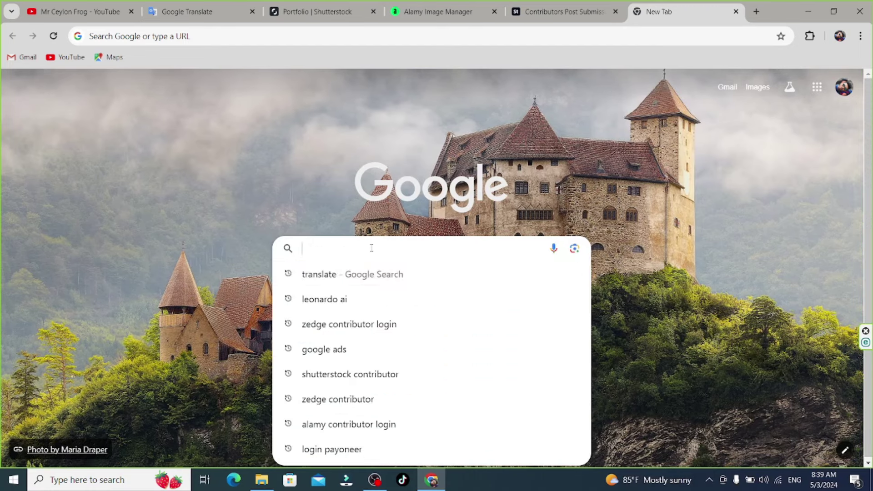
click(328, 308)
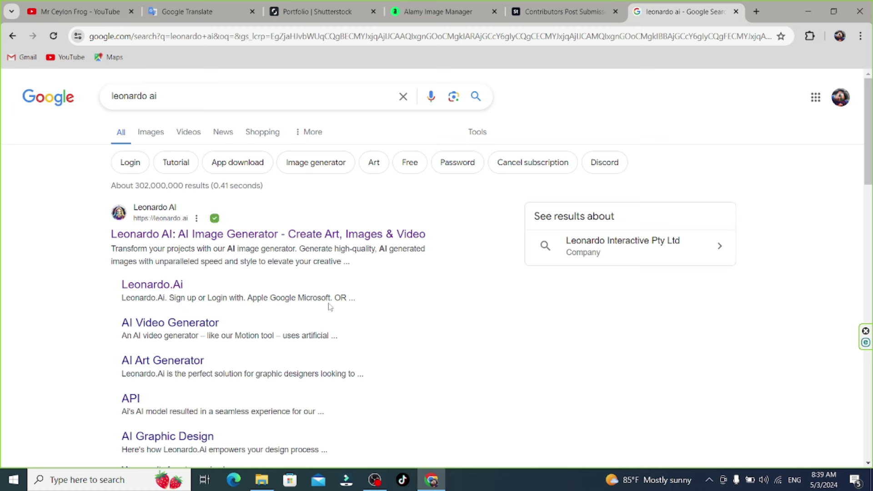
click(216, 235)
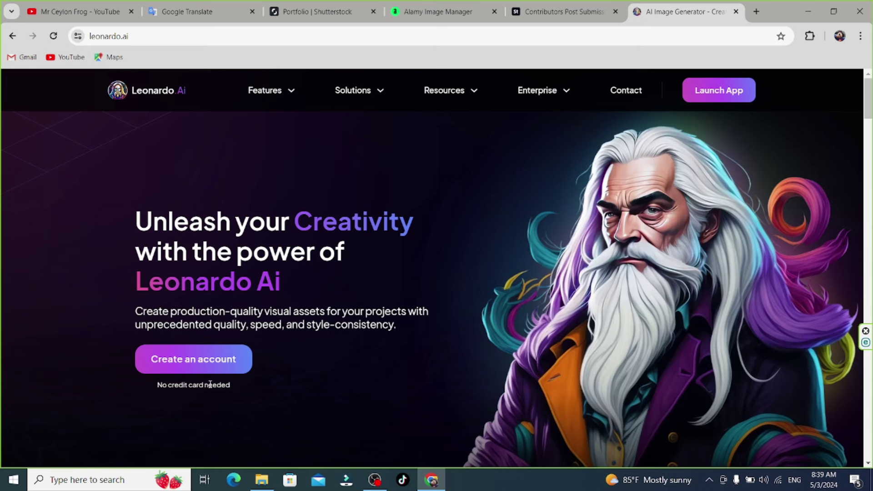
click(188, 364)
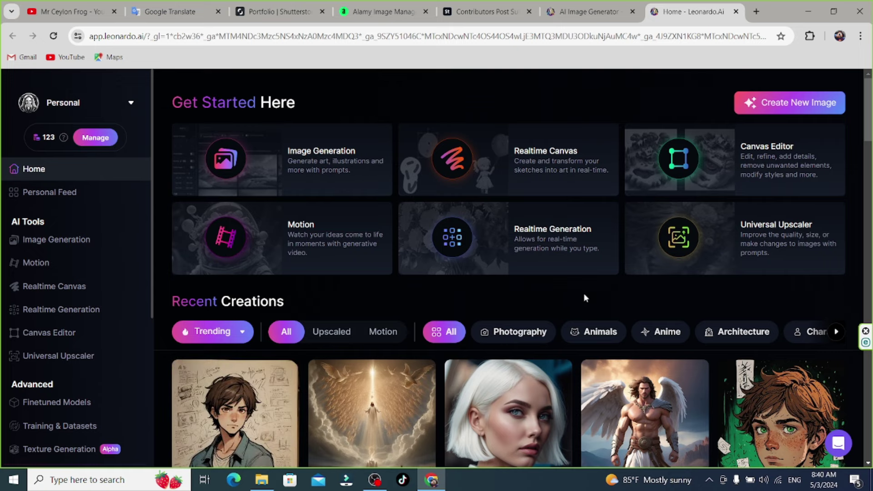
Open the huntress with owl image from the recent creations and examine its prompt details and model
drag(866, 121, 871, 339)
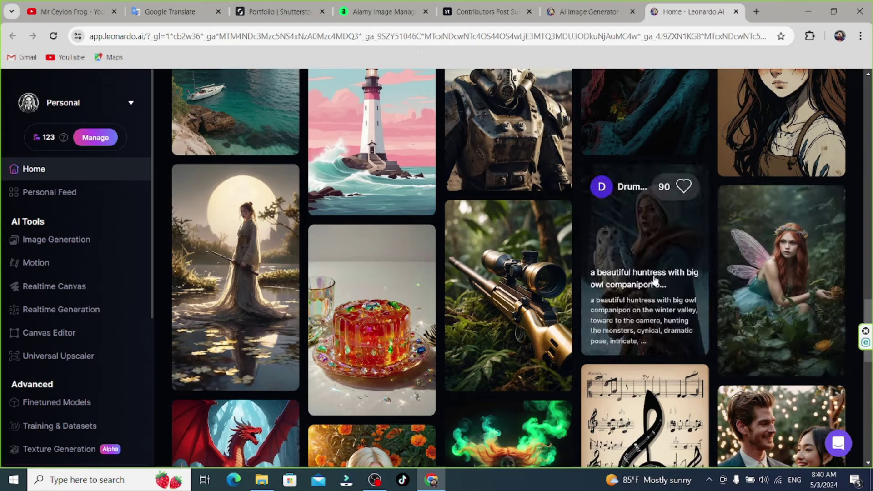
click(645, 249)
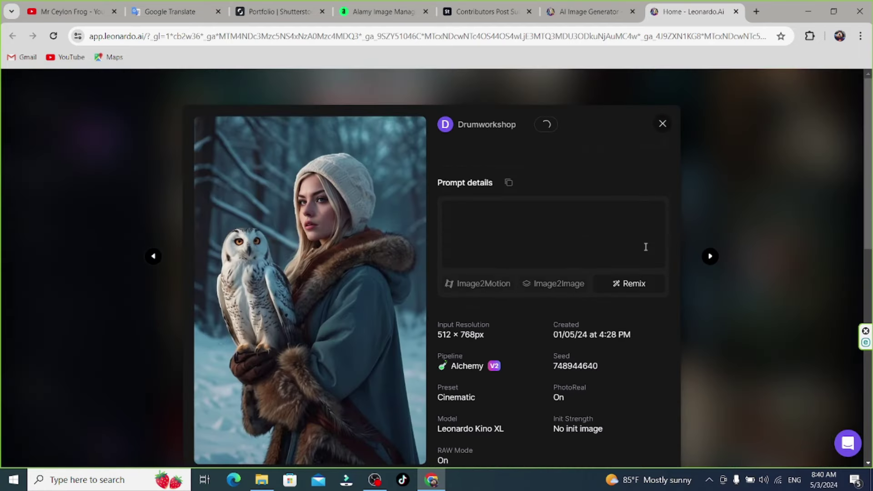
scroll(869, 167, down, 1)
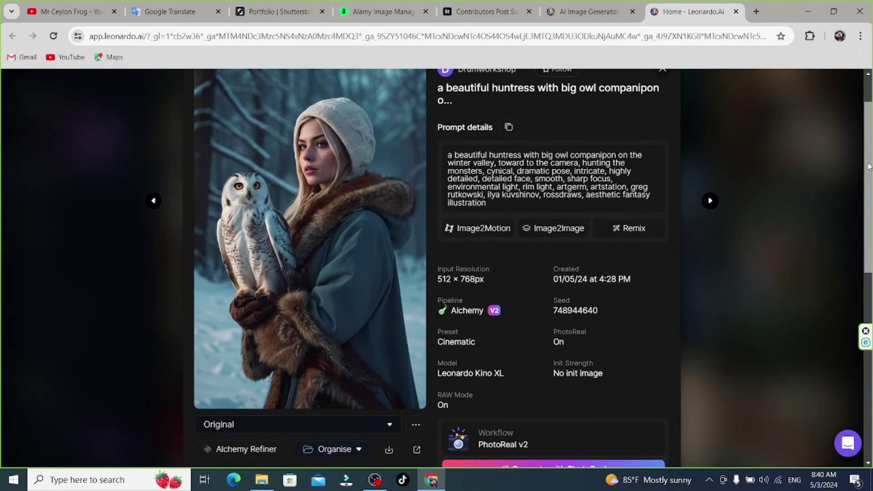
triple_click(498, 171)
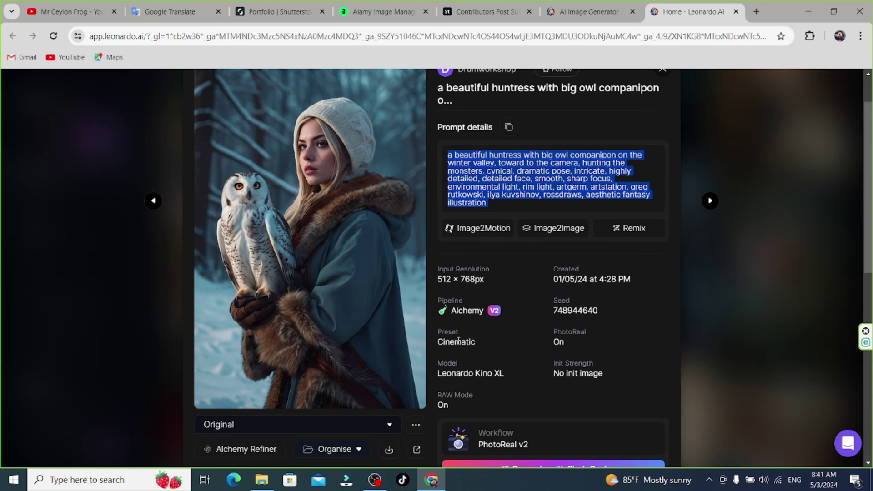
click(473, 373)
triple_click(474, 374)
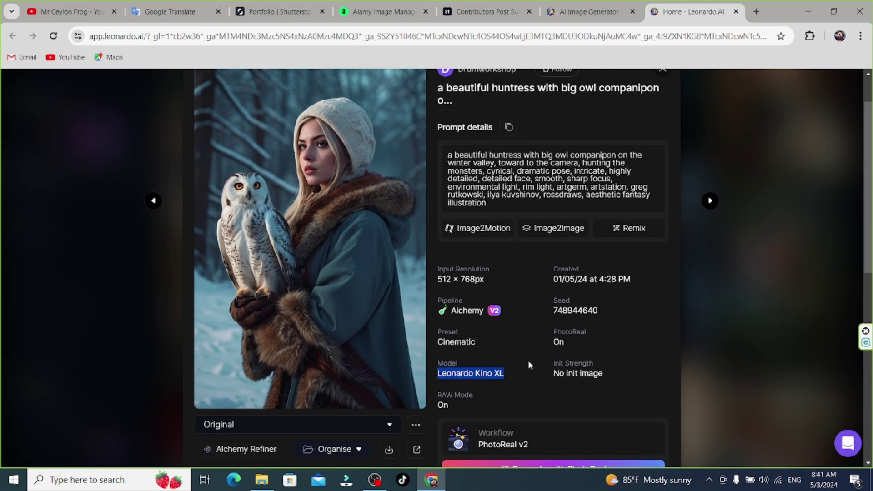
Look through the related images below the huntress image's details and close the image
scroll(520, 359, down, 4)
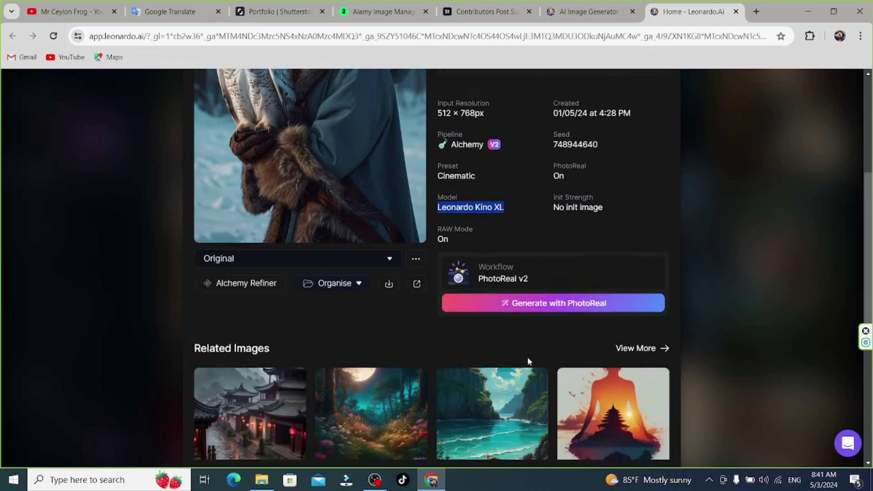
drag(865, 215, 866, 316)
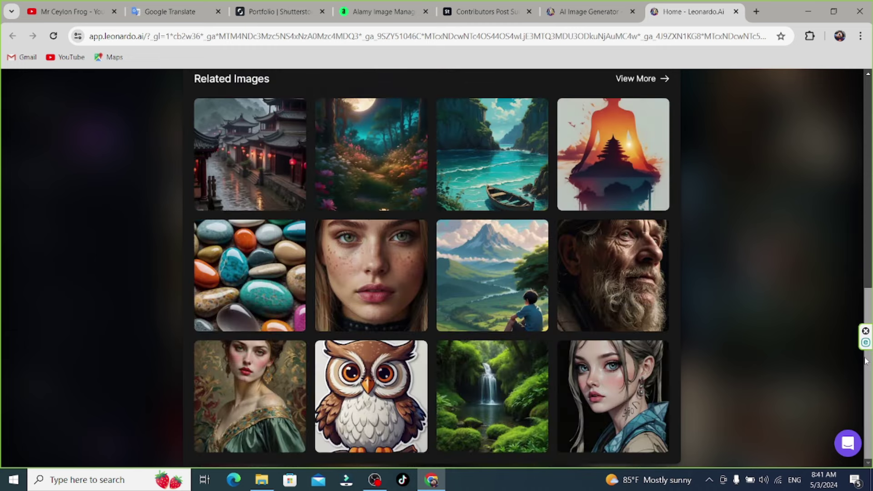
scroll(865, 315, up, 10)
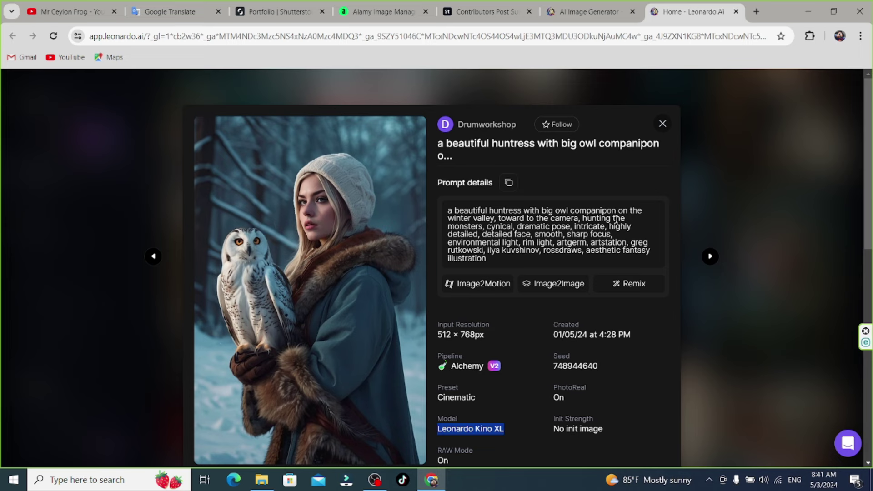
click(663, 124)
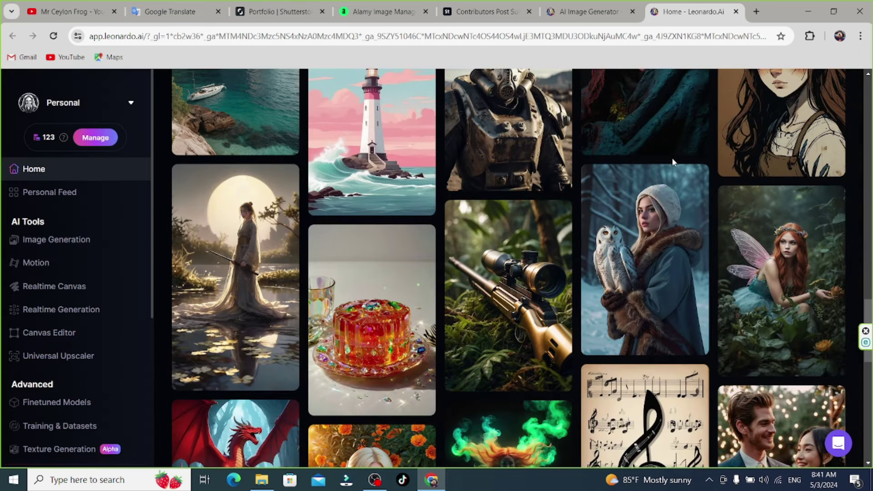
Return to the start of the home page and open the Image Generation tool
scroll(674, 162, up, 8)
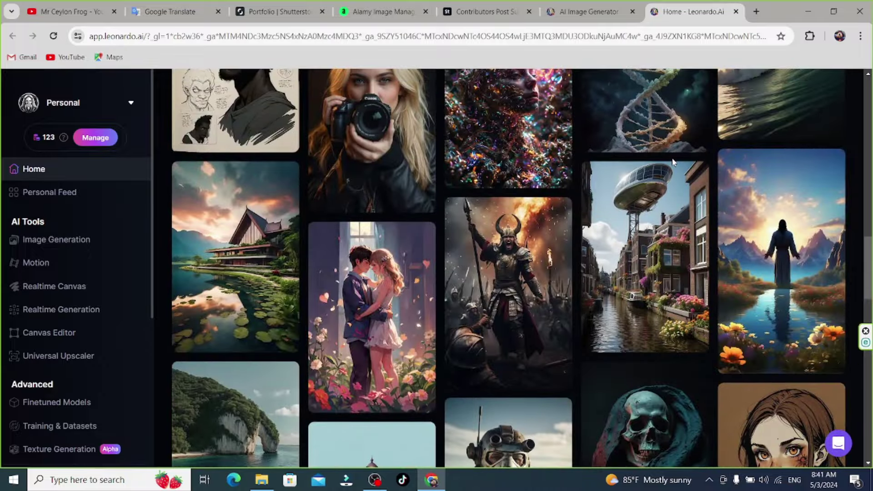
scroll(674, 162, up, 10)
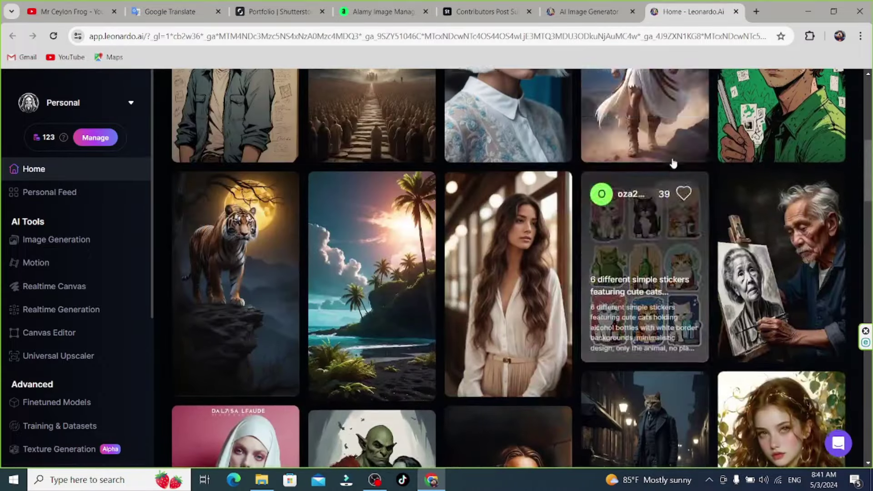
scroll(673, 162, up, 5)
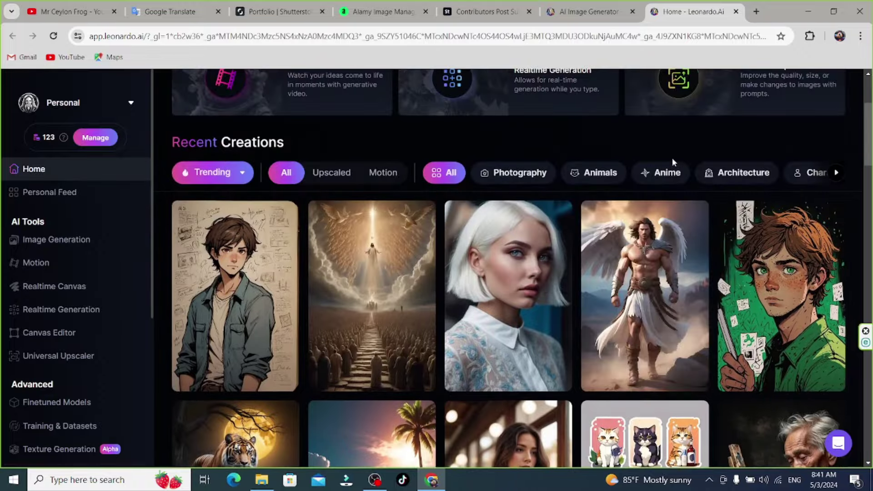
mouse_move(696, 230)
scroll(852, 275, up, 3)
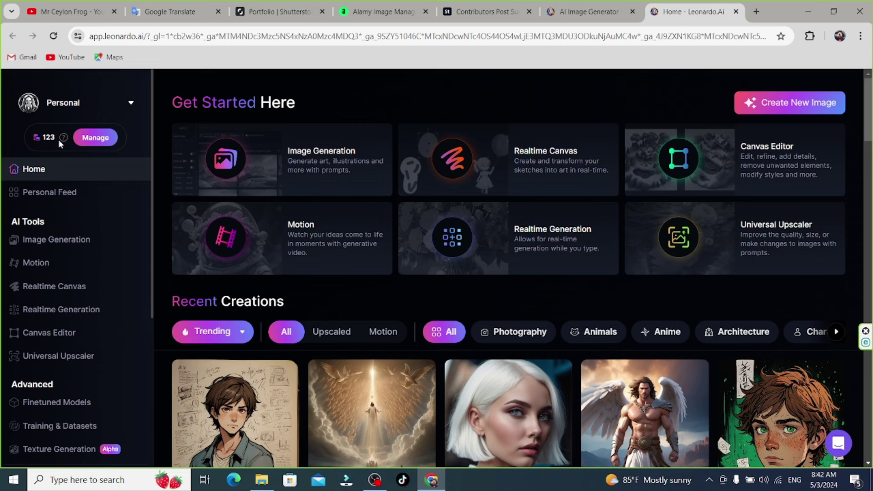
click(313, 160)
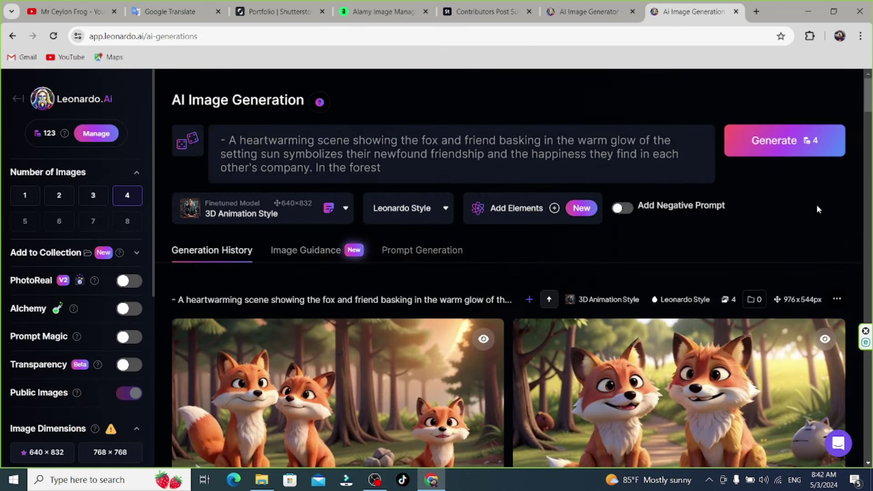
Load more previous generations from the end of the generation history and examine the earlier images throughout the personal feed
drag(868, 95, 870, 455)
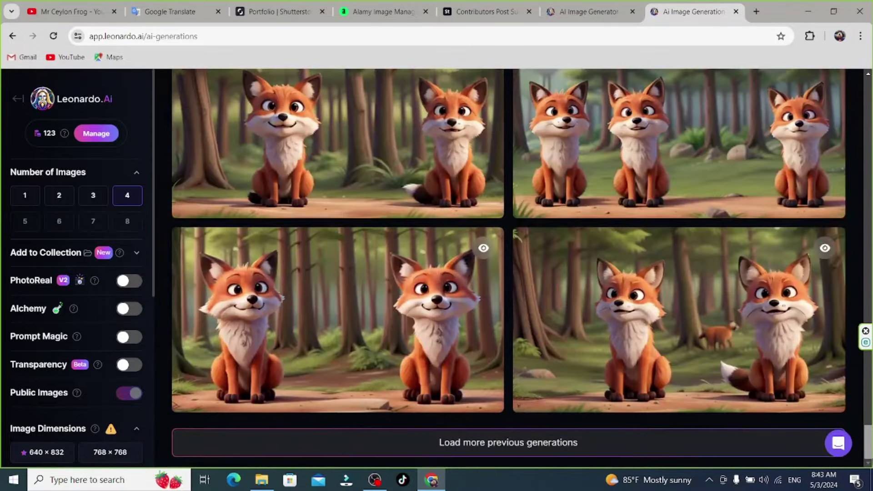
click(468, 447)
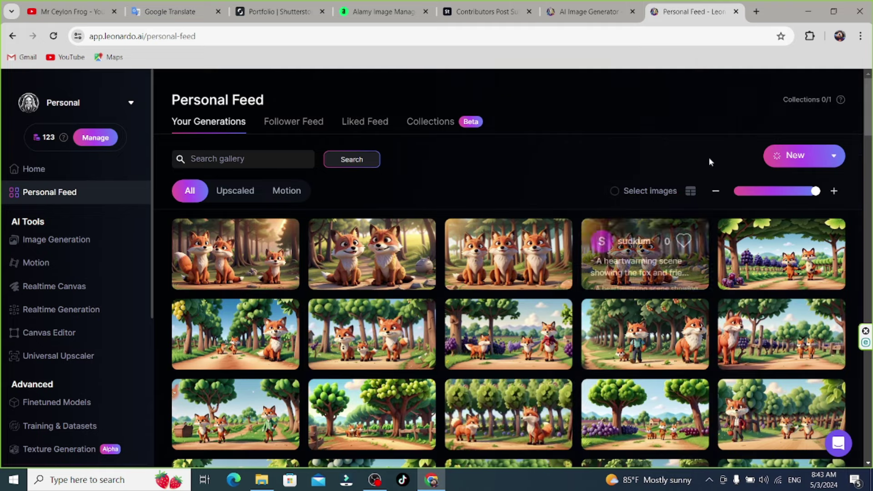
drag(868, 92, 864, 375)
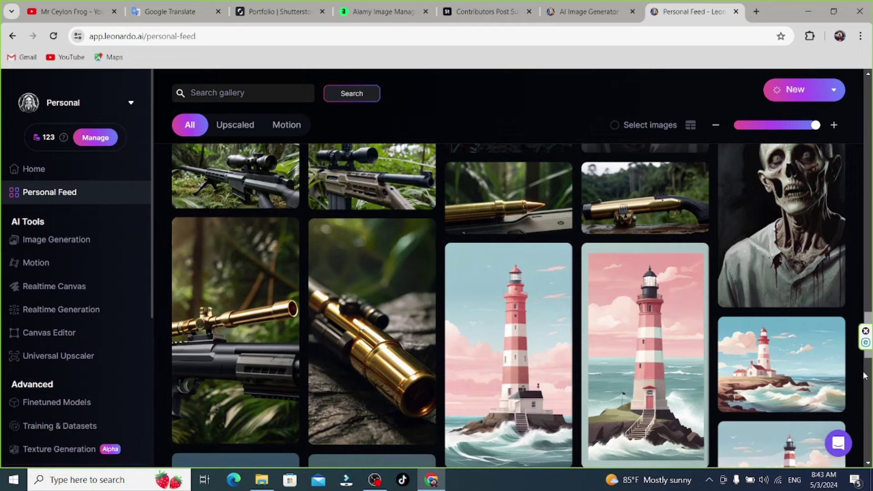
drag(865, 376, 869, 411)
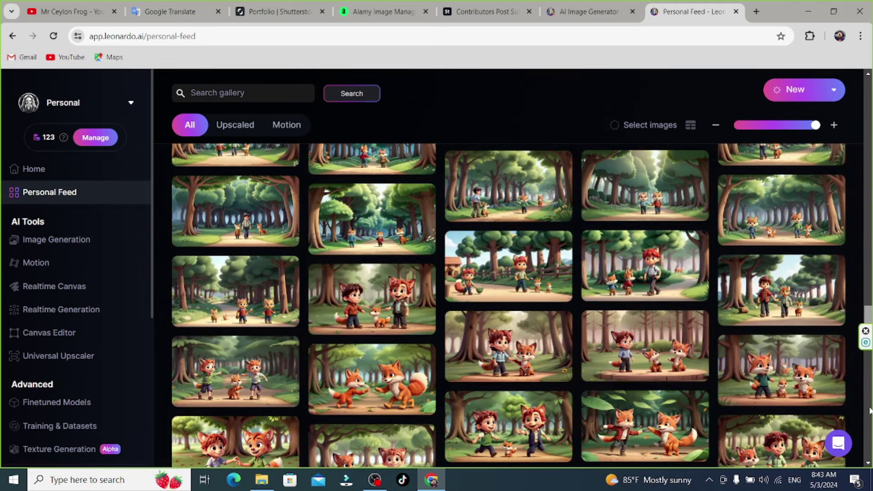
click(870, 409)
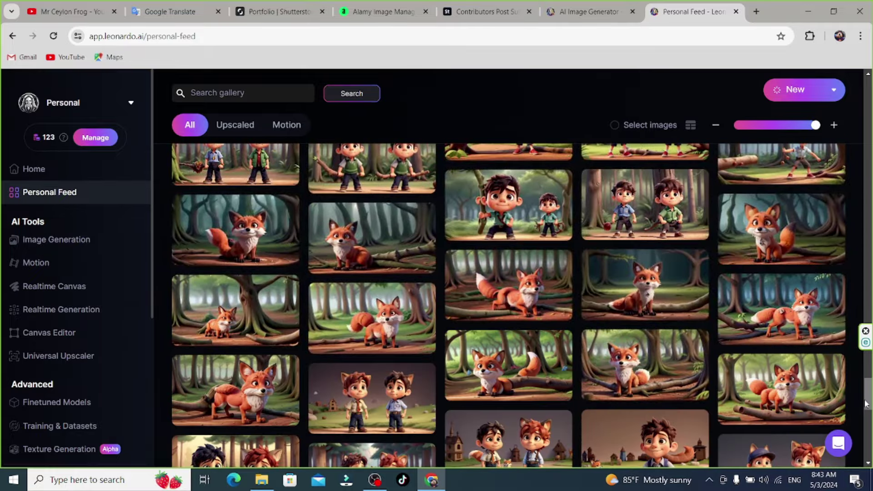
drag(866, 404, 869, 416)
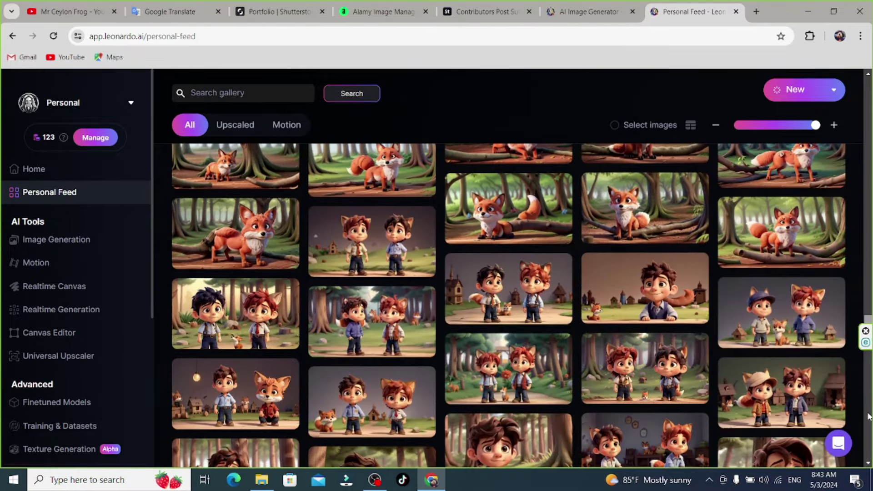
click(870, 416)
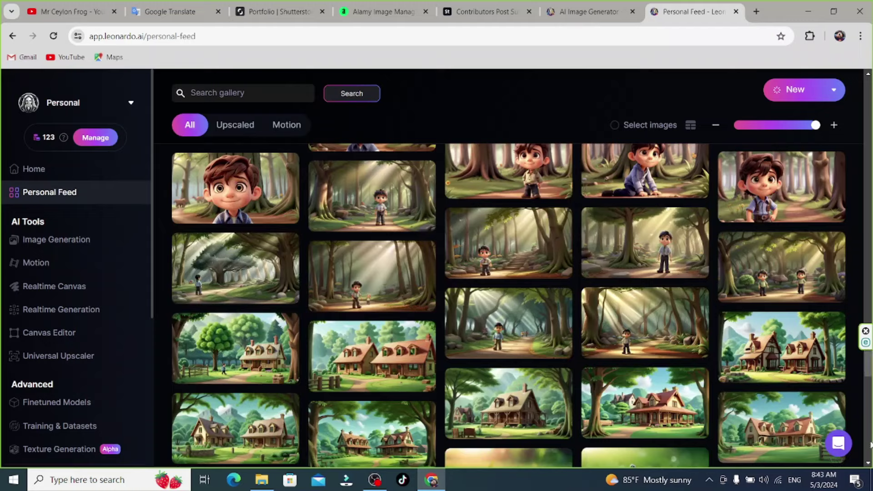
click(869, 463)
scroll(869, 463, down, 20)
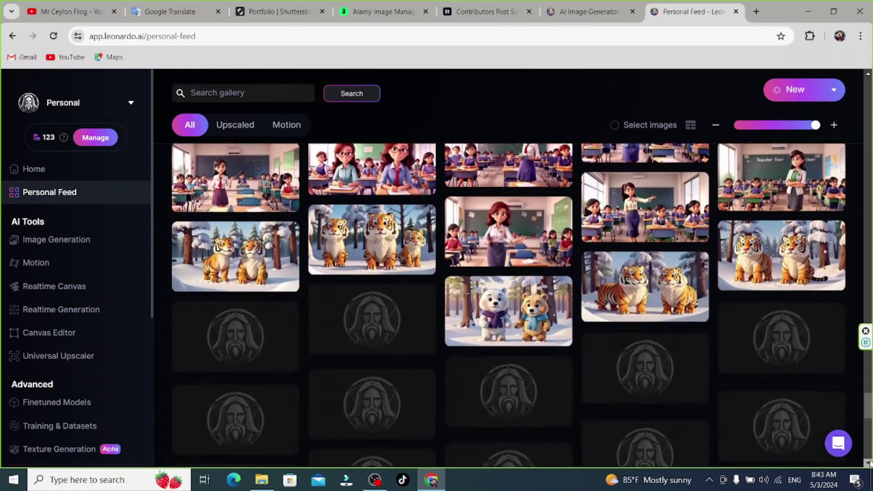
scroll(869, 463, down, 3)
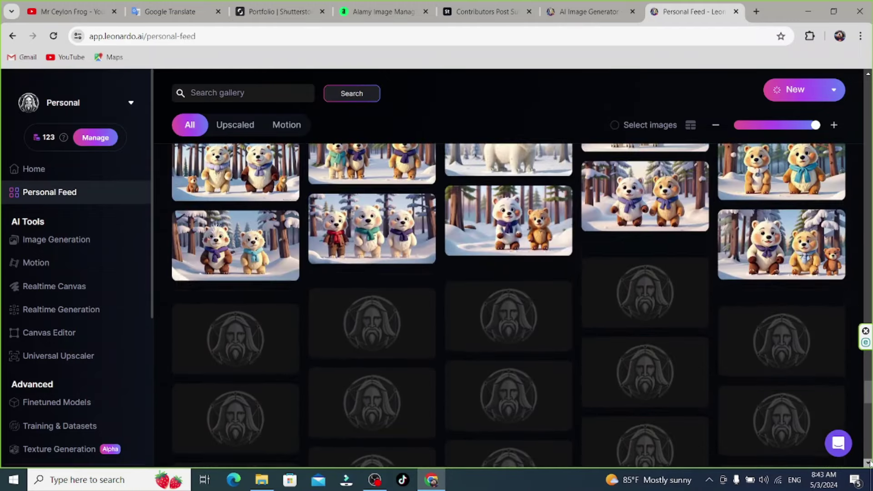
scroll(870, 463, down, 5)
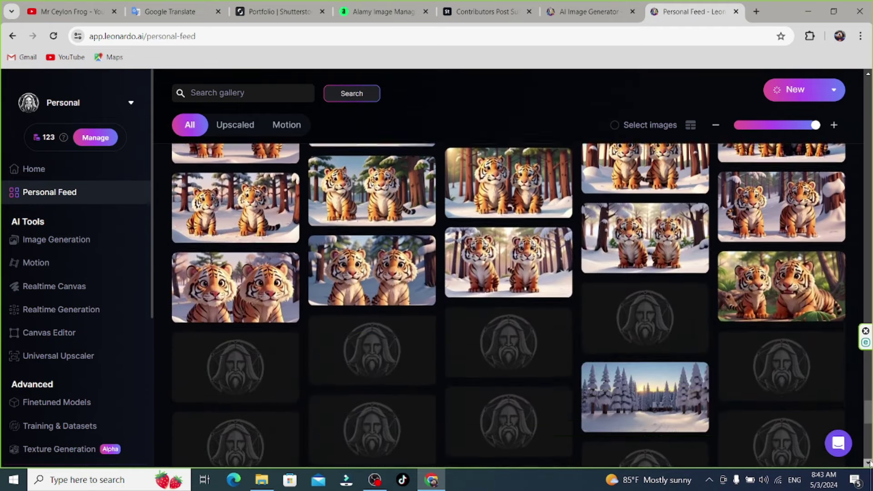
scroll(869, 463, down, 10)
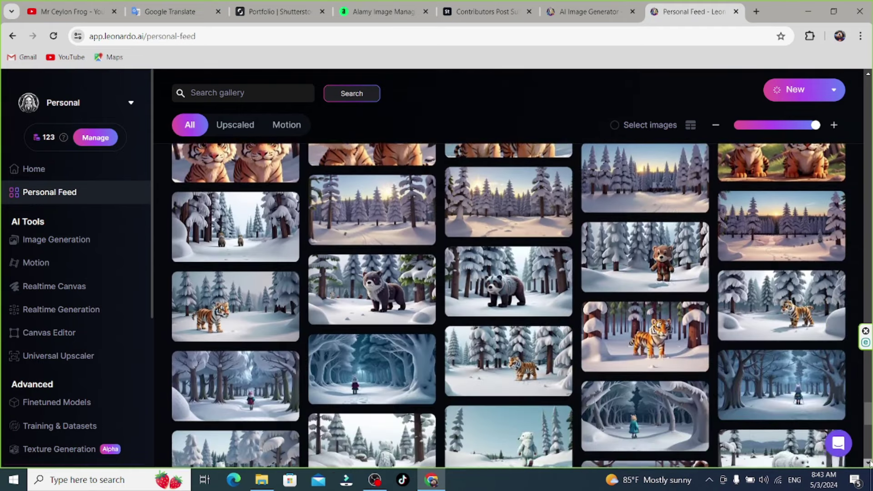
scroll(869, 463, down, 1)
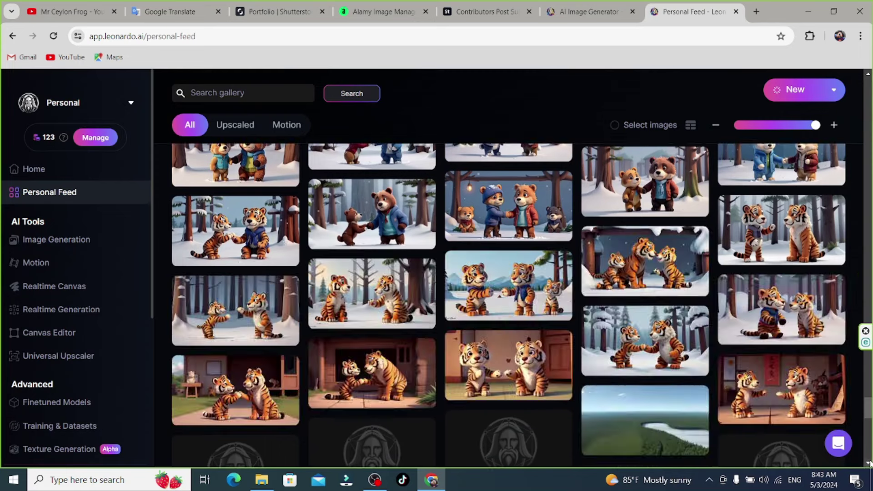
drag(870, 409, 871, 426)
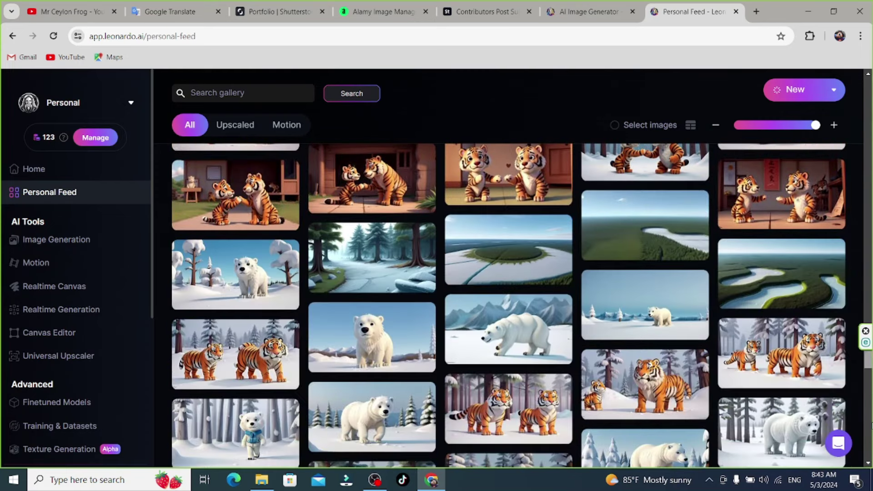
click(871, 425)
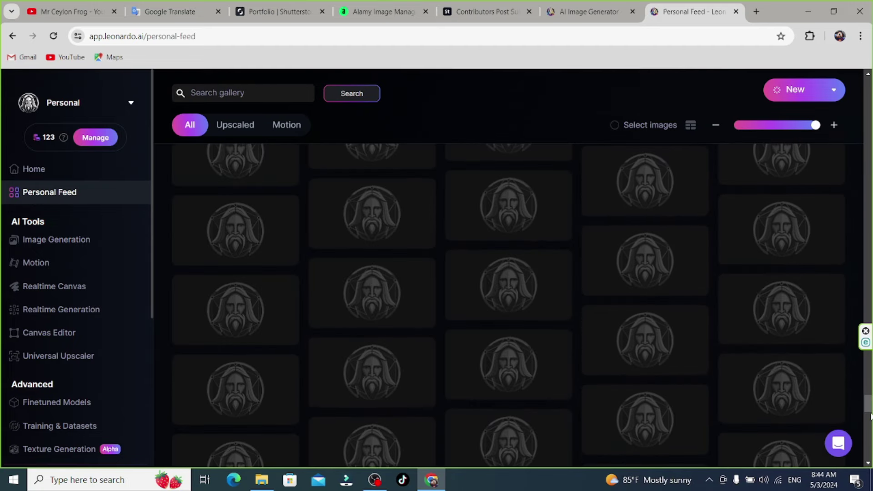
click(870, 424)
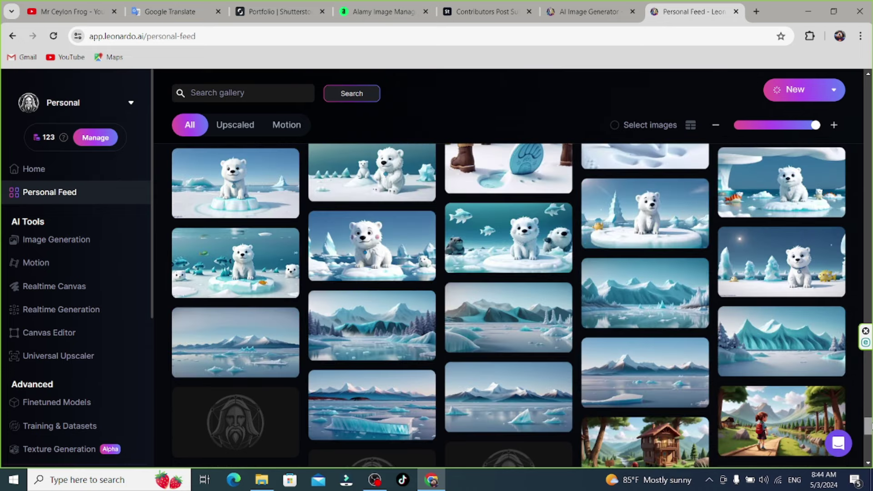
scroll(870, 427, down, 5)
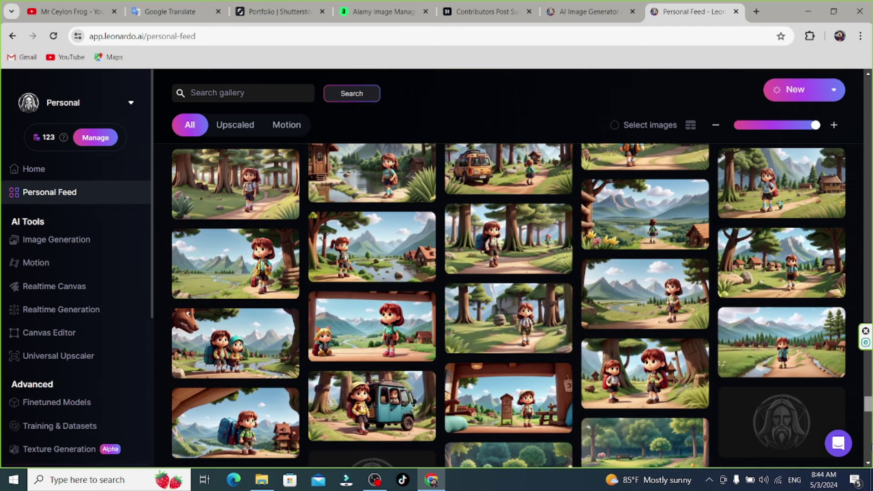
drag(868, 402, 871, 120)
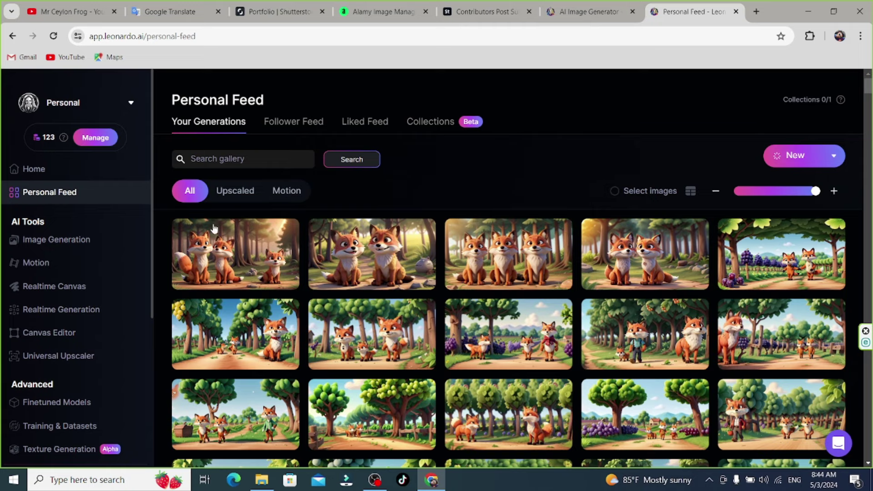
Return to the Image Generation tool and clear the existing fox prompt
click(61, 243)
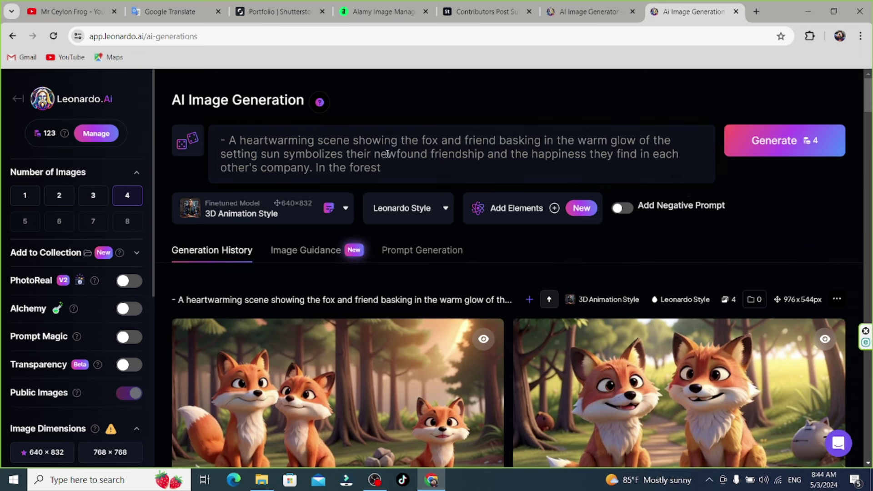
triple_click(304, 148)
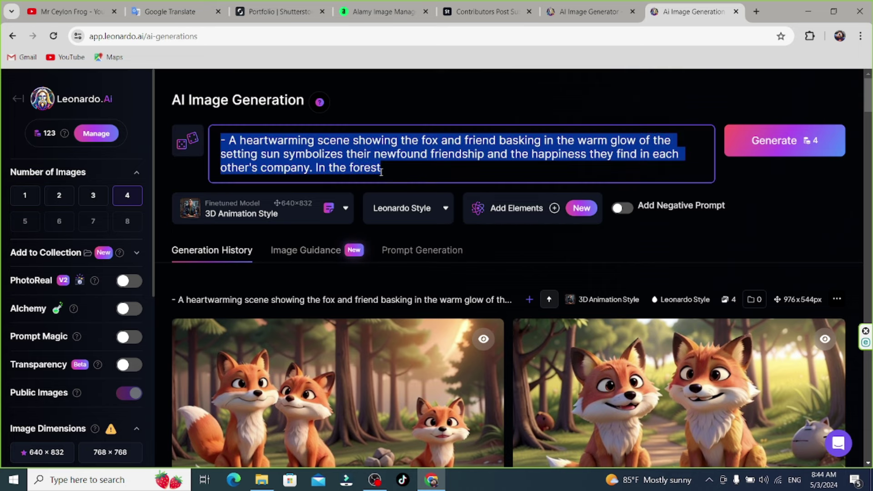
key(BackSpace)
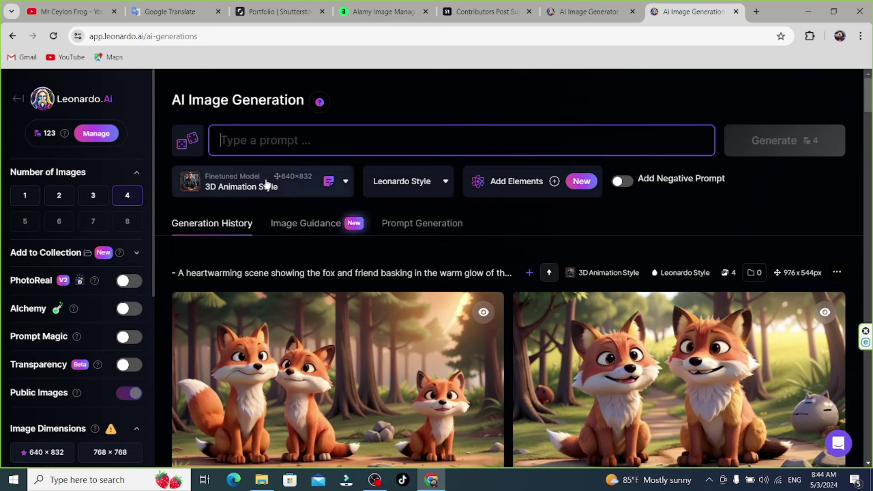
Choose the Leonardo Vision XL finetuned model and enter the prompt "natural beautiful beach side. beautiful sun set"
click(347, 185)
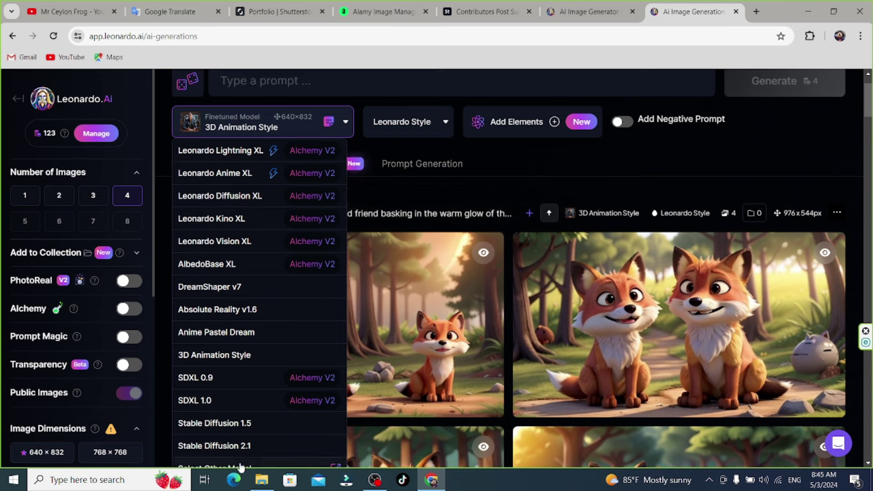
click(214, 241)
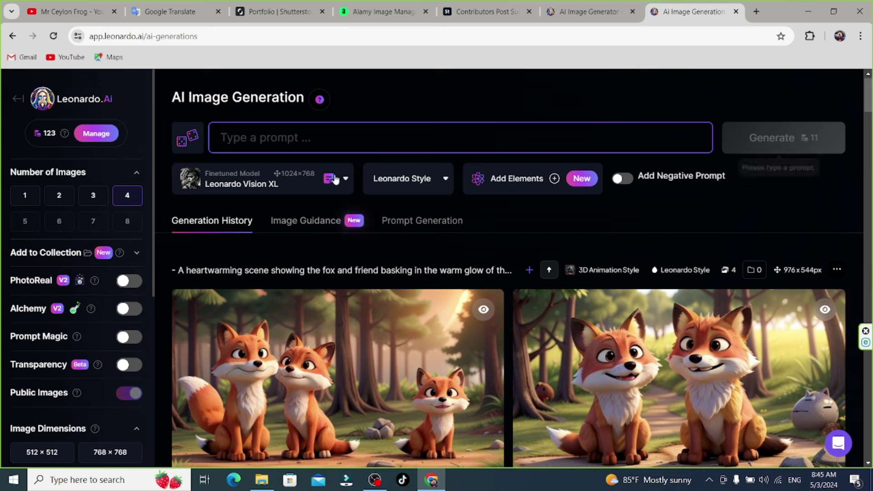
text(natural beautiful beach side.  beautiful sun set)
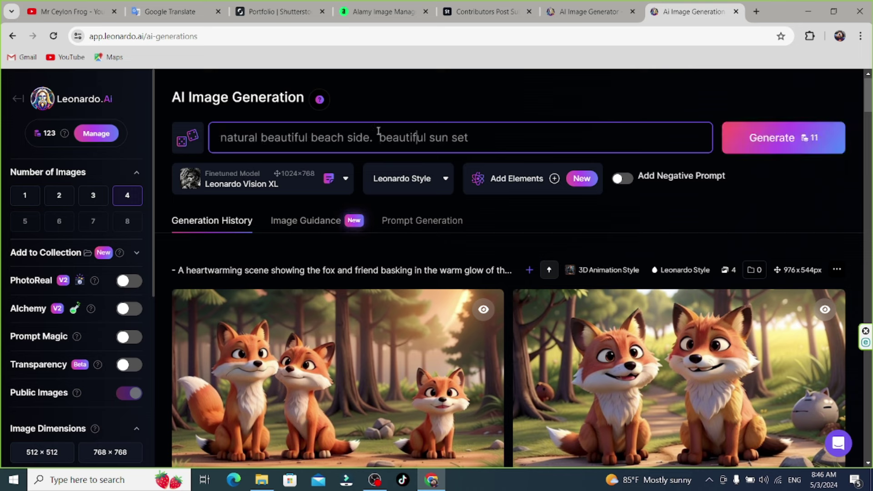
Examine the number-of-images options and the list of available finetuned models
click(23, 197)
click(125, 197)
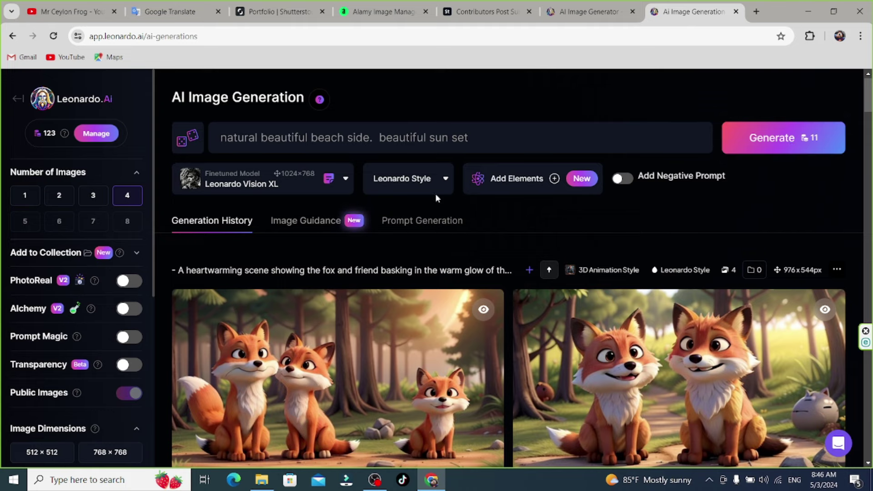
click(352, 184)
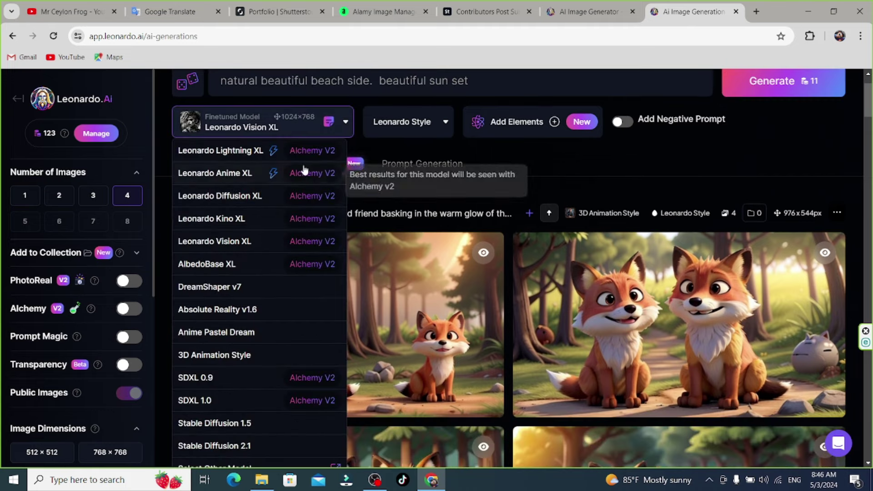
scroll(269, 356, up, 1)
scroll(268, 356, up, 1)
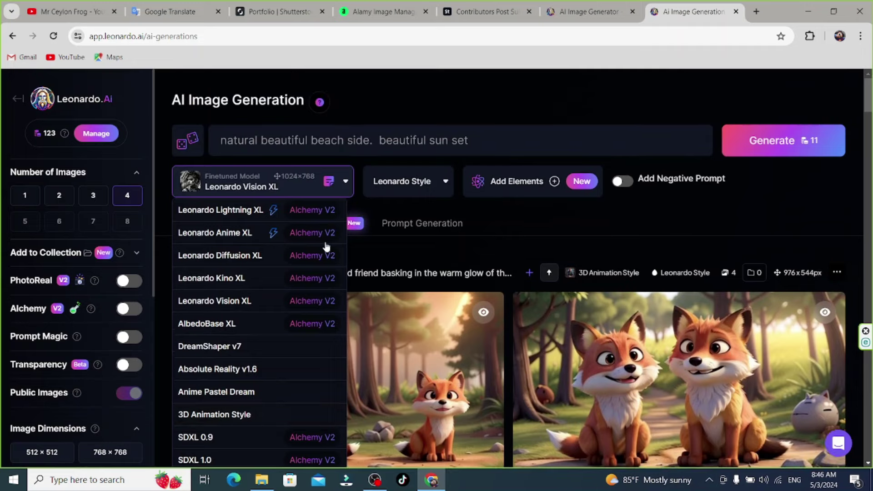
click(344, 181)
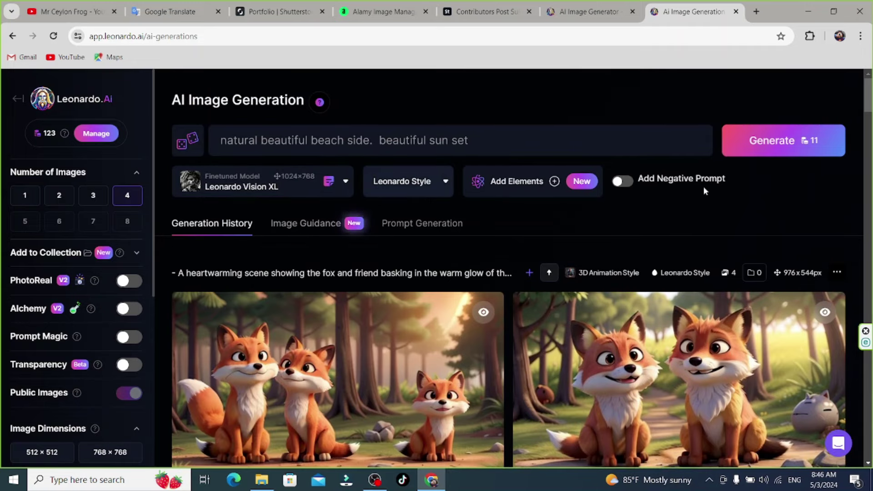
Set the image aspect ratio to 9:16 in the advanced image dimension controls
scroll(77, 318, down, 3)
scroll(48, 332, down, 1)
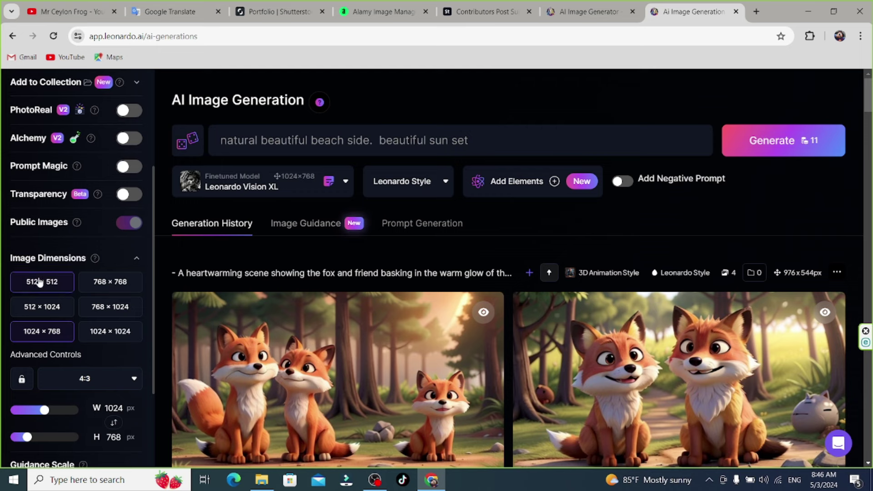
scroll(38, 229, down, 2)
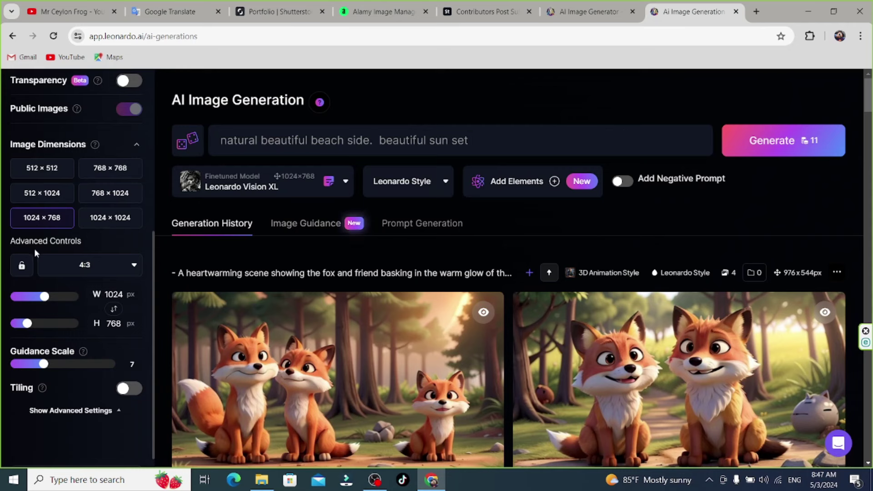
click(102, 266)
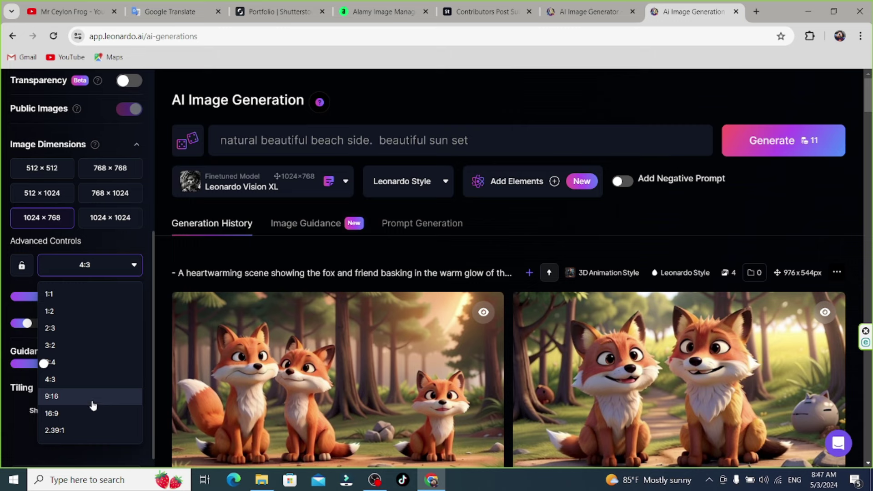
click(92, 403)
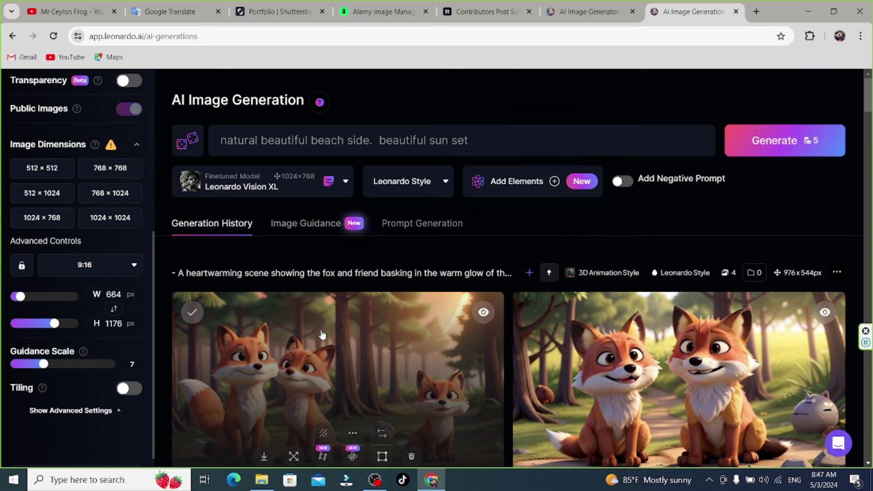
Generate the images from the beach sunset prompt and view the results in the generation history
scroll(113, 291, up, 5)
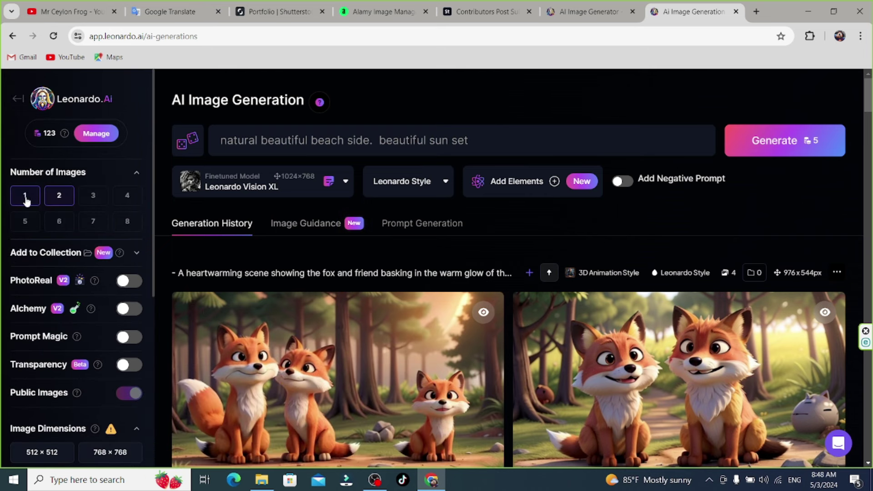
click(783, 149)
drag(867, 93, 868, 104)
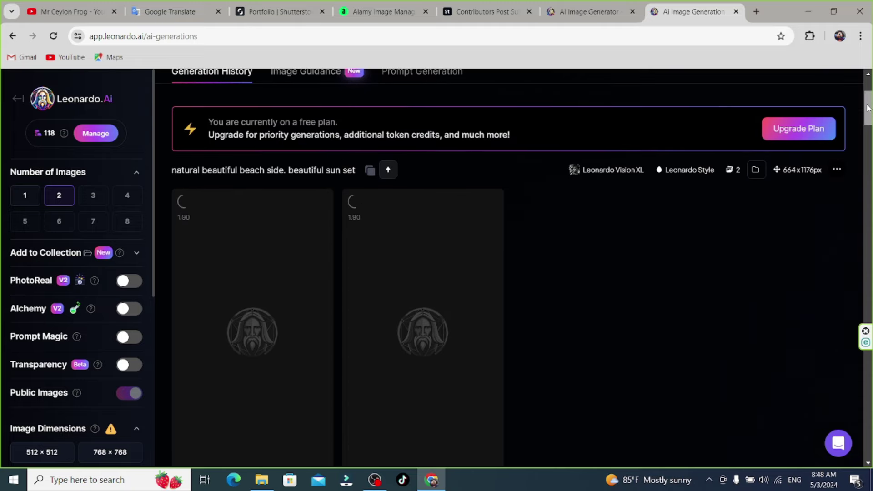
scroll(869, 109, up, 1)
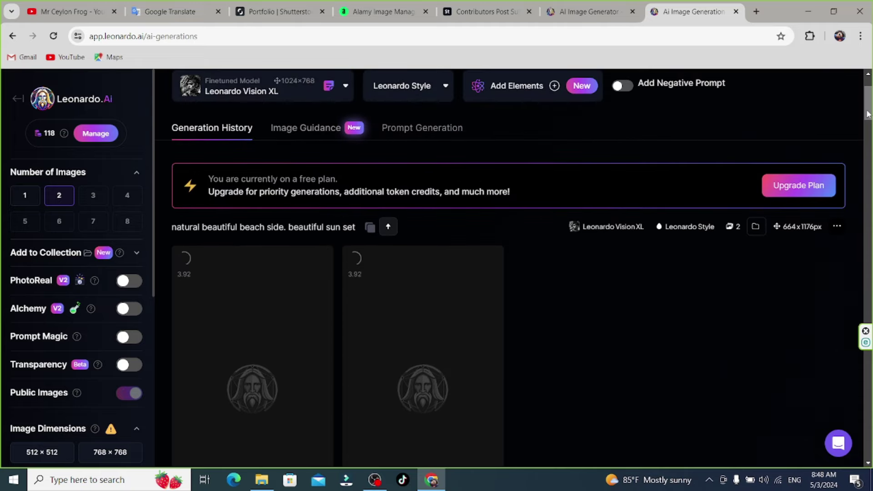
scroll(868, 114, down, 2)
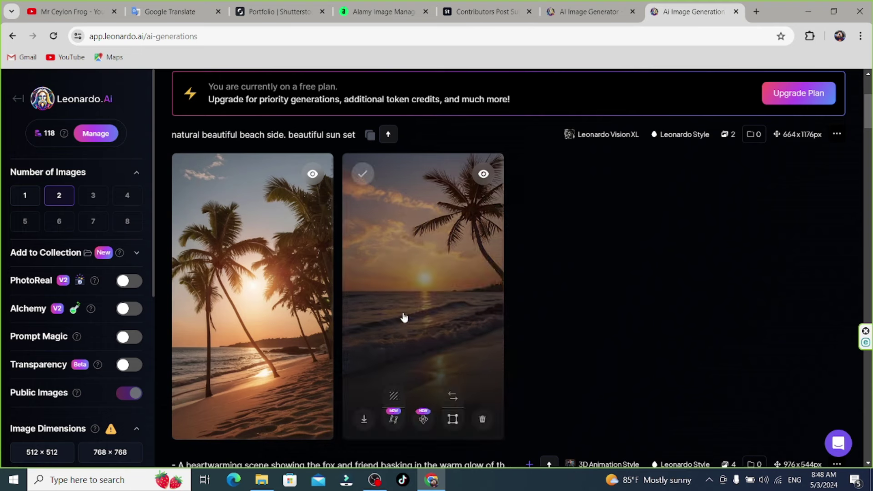
View the two generated beach sunset images enlarged one after the other, and return to the generation history
click(413, 294)
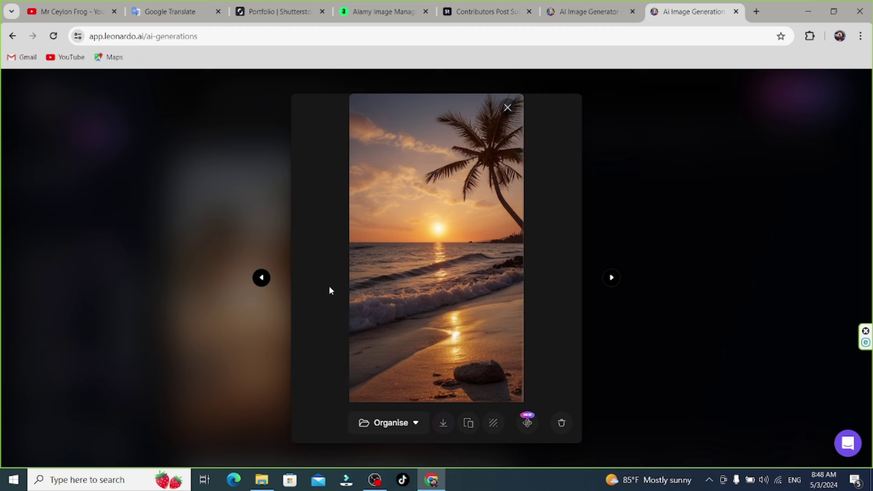
click(269, 279)
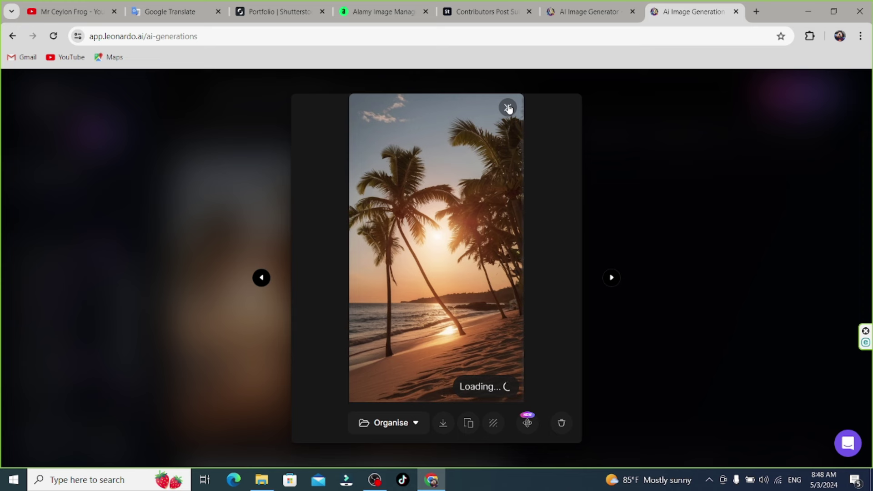
click(627, 304)
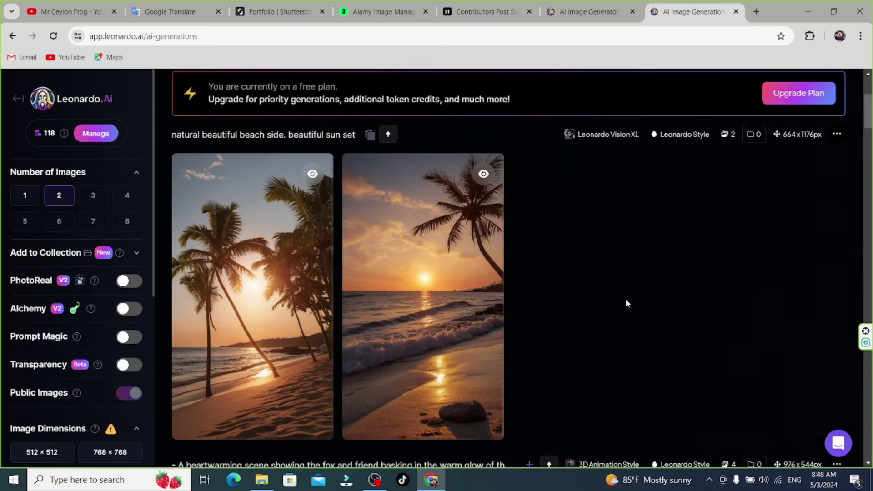
Choose the 3D Animation Style finetuned model and set portrait image dimensions of 544 × 960
scroll(602, 297, up, 4)
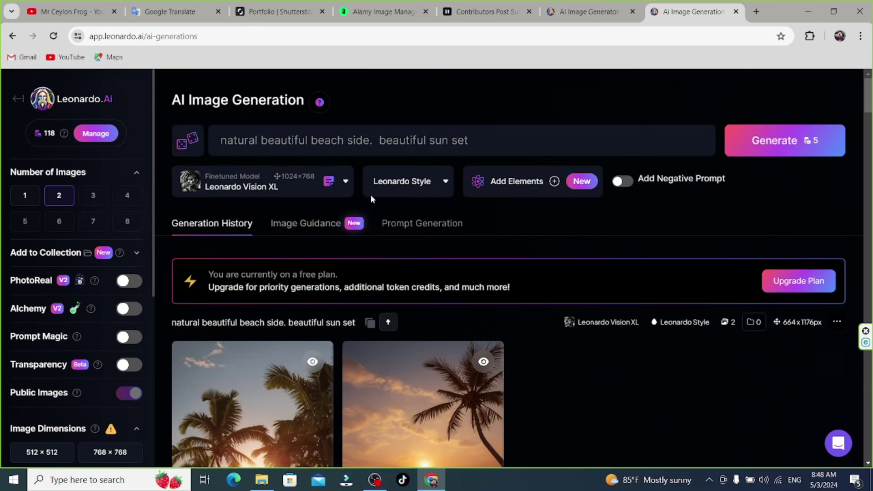
click(346, 182)
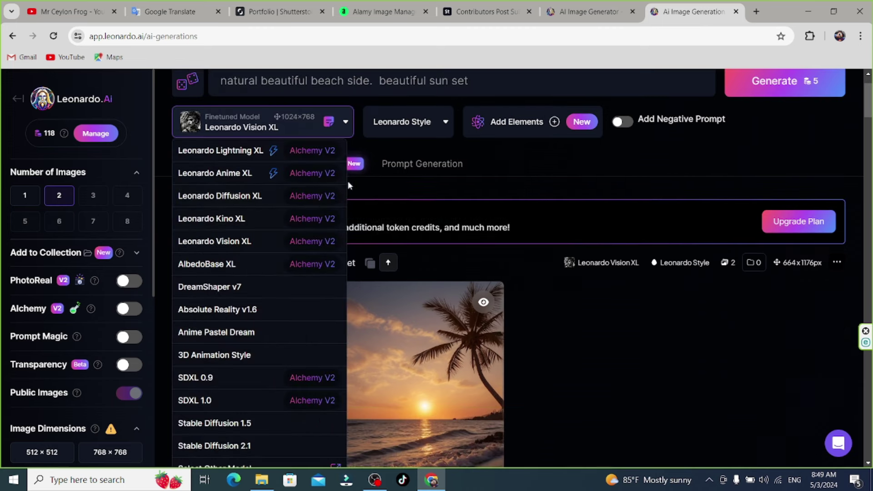
click(230, 364)
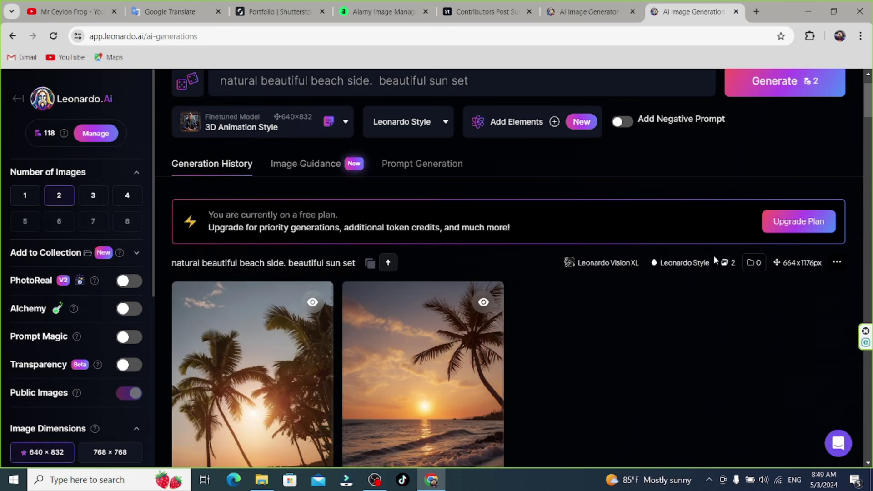
scroll(143, 284, down, 1)
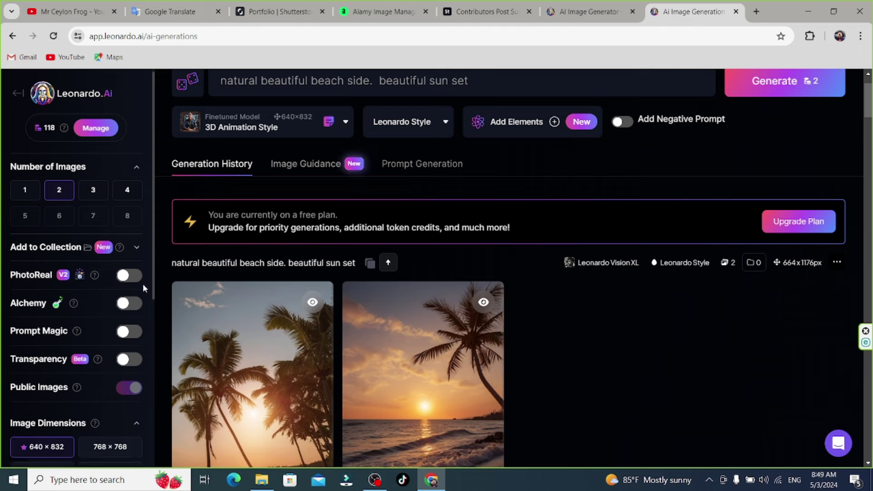
scroll(142, 284, down, 5)
scroll(111, 200, up, 7)
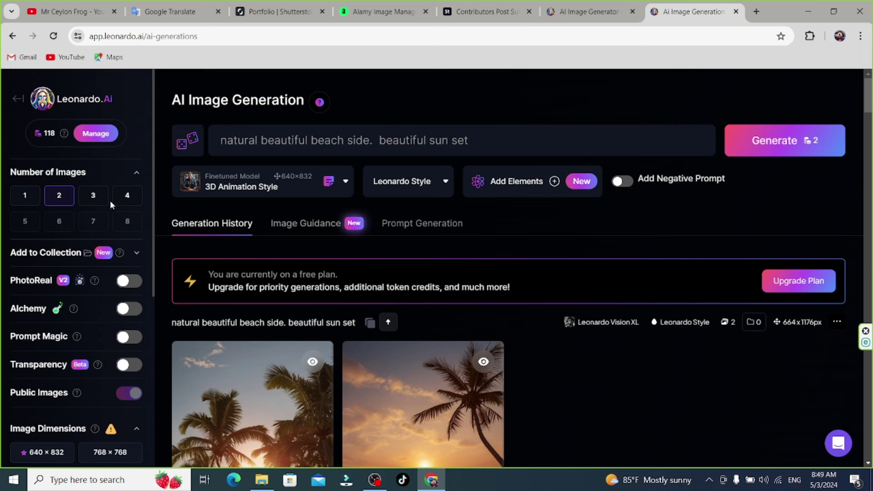
Set the number of images to 4 and generate them from the beach sunset prompt
click(127, 196)
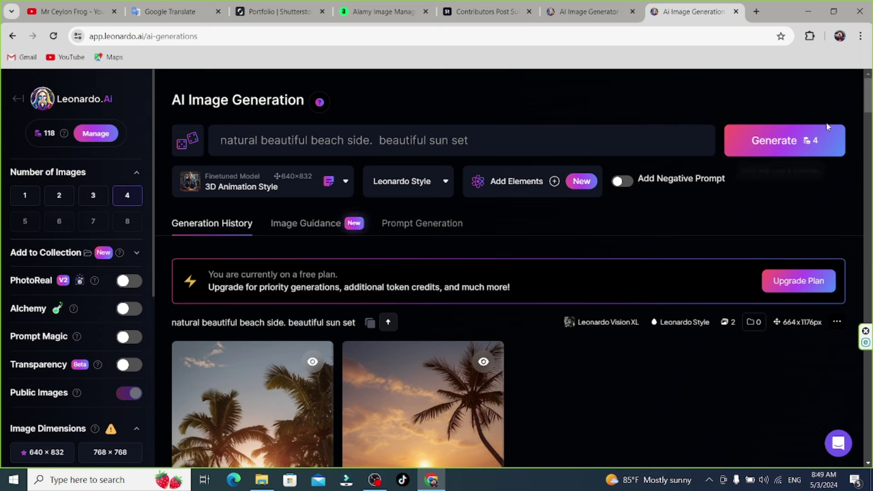
click(824, 149)
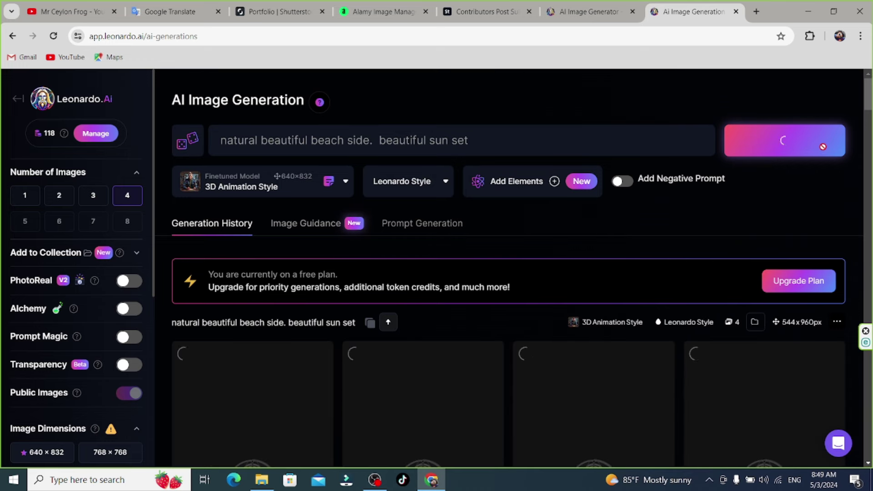
scroll(510, 273, down, 4)
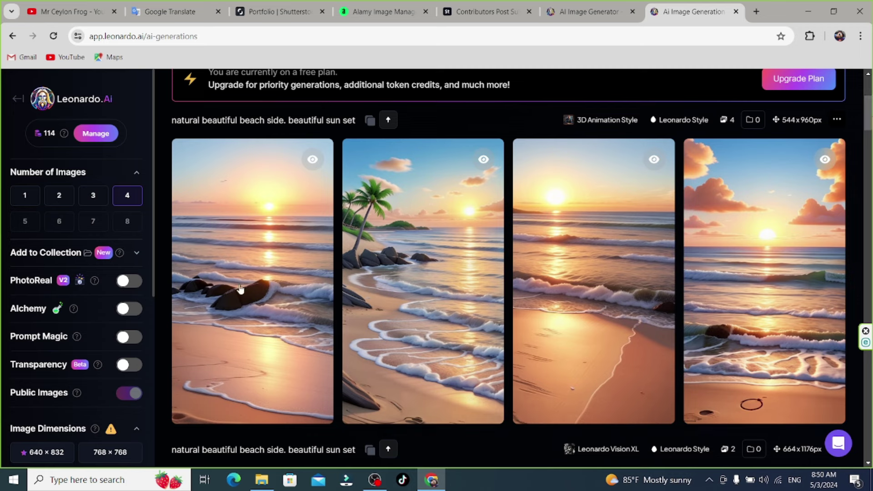
View each of the four 3D Animation Style beach images enlarged, and close the image viewer
click(199, 250)
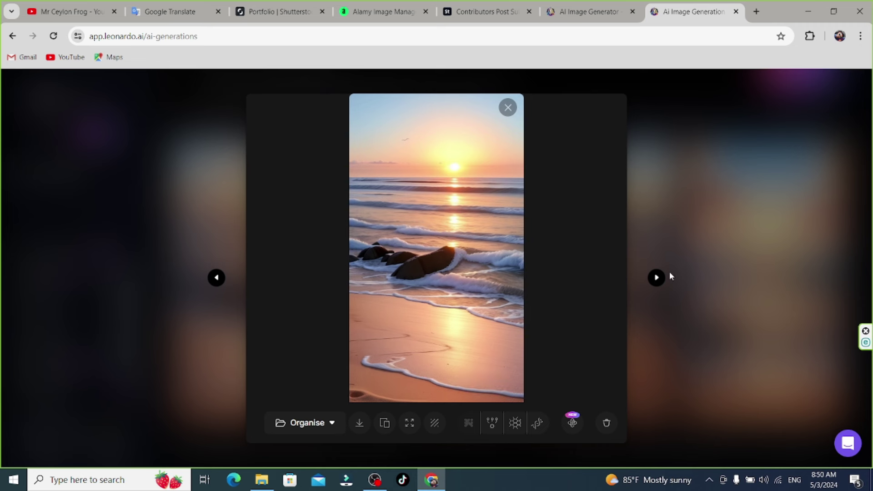
click(656, 278)
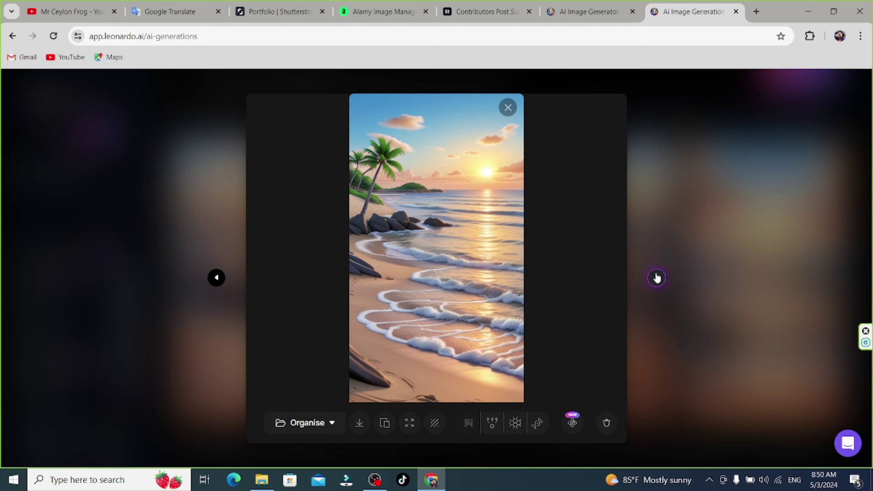
click(656, 278)
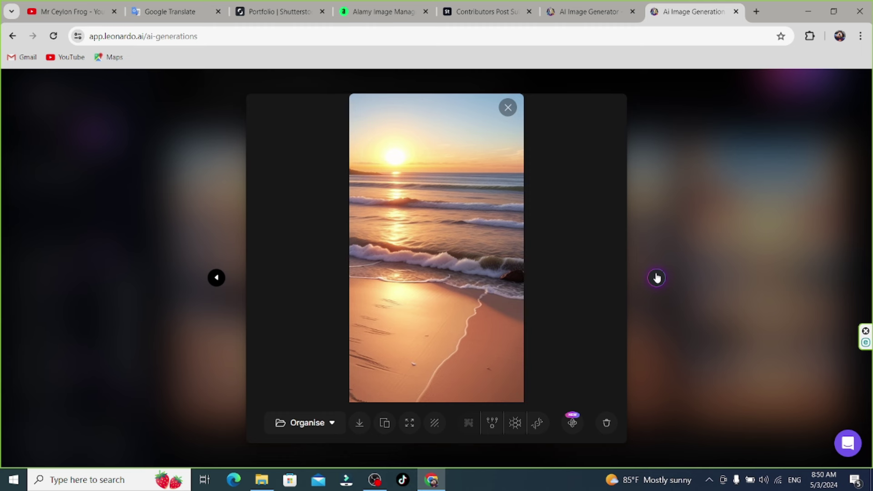
click(656, 278)
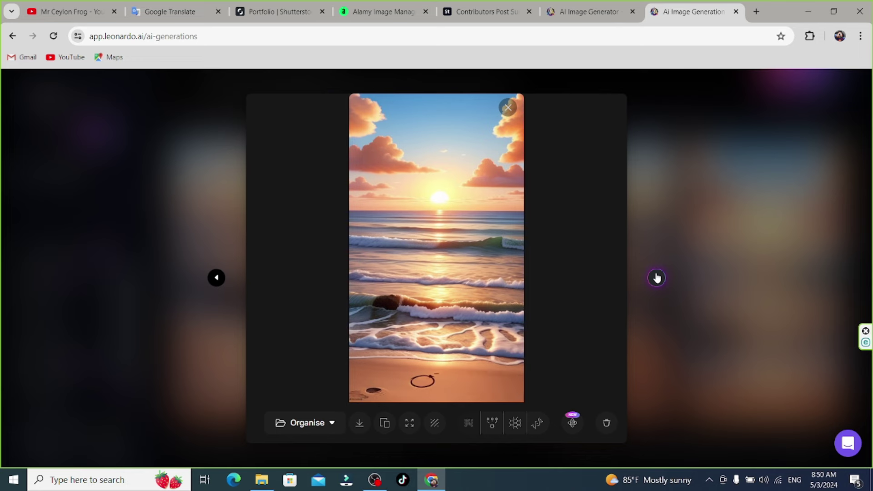
click(657, 278)
click(508, 108)
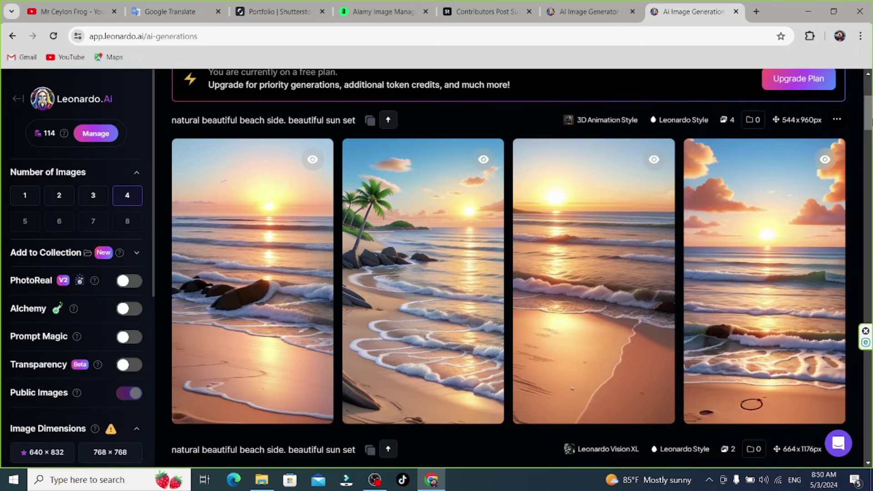
Look through the earlier generations in the history, from the Leonardo Vision XL beach images to the fox scenes
scroll(508, 268, down, 4)
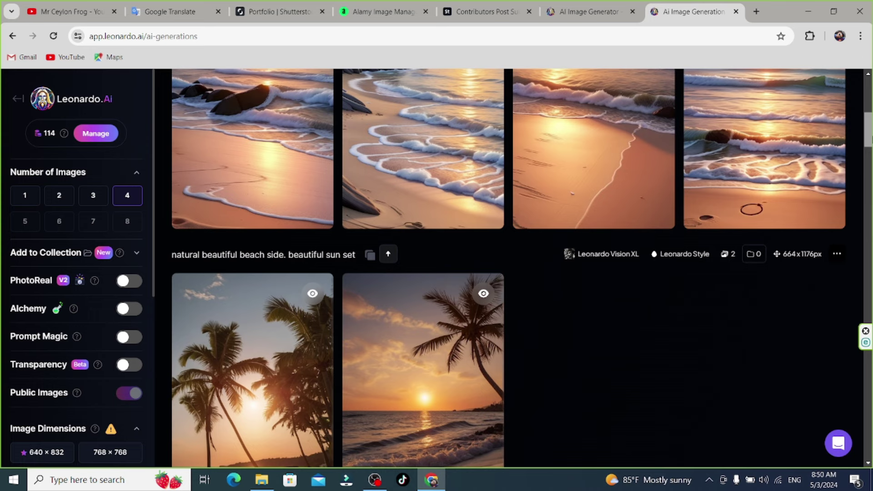
scroll(508, 269, down, 4)
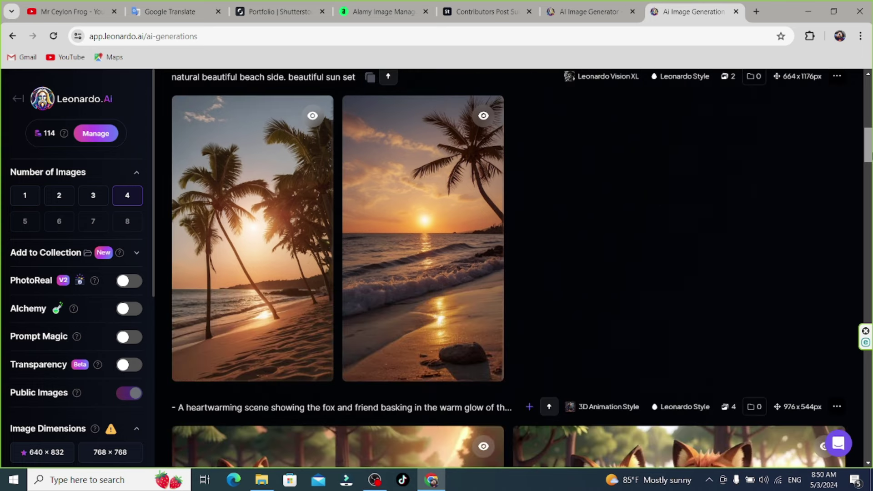
scroll(508, 268, down, 8)
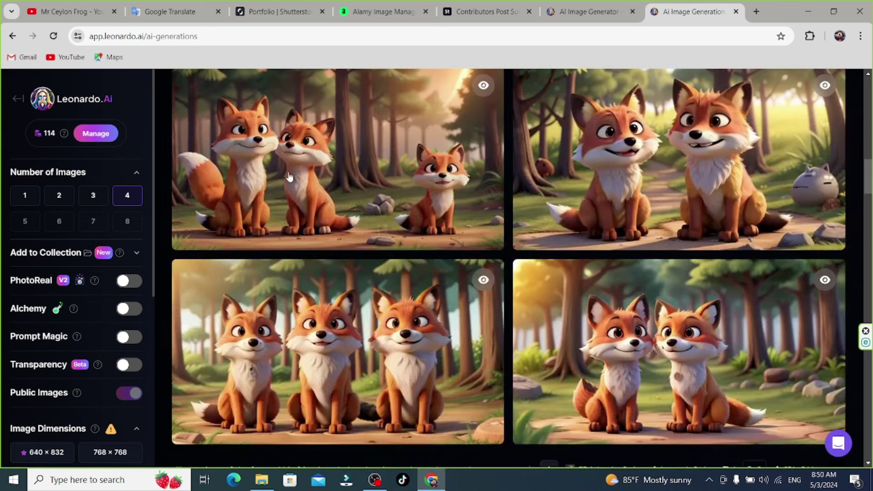
scroll(508, 268, down, 2)
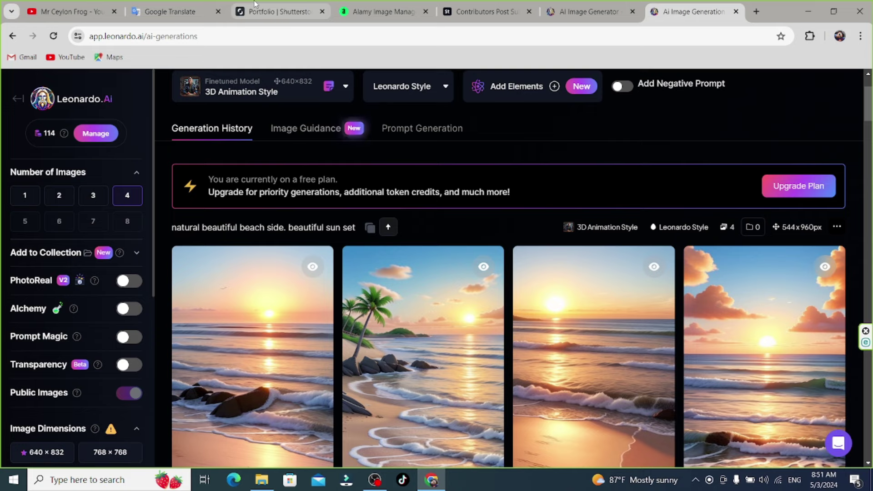
Switch to the Shutterstock contributor portfolio to examine the marketplace catalog and pending images, and review the submissions in Alamy Image Manager
click(262, 15)
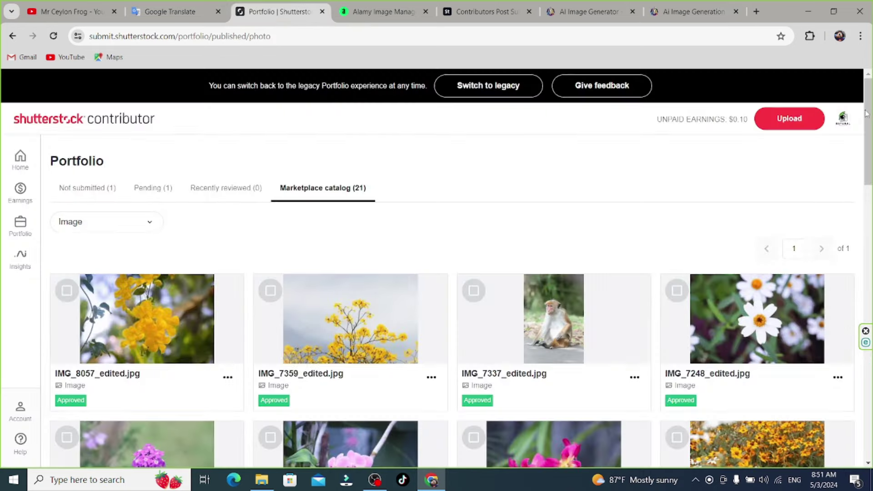
scroll(870, 207, down, 7)
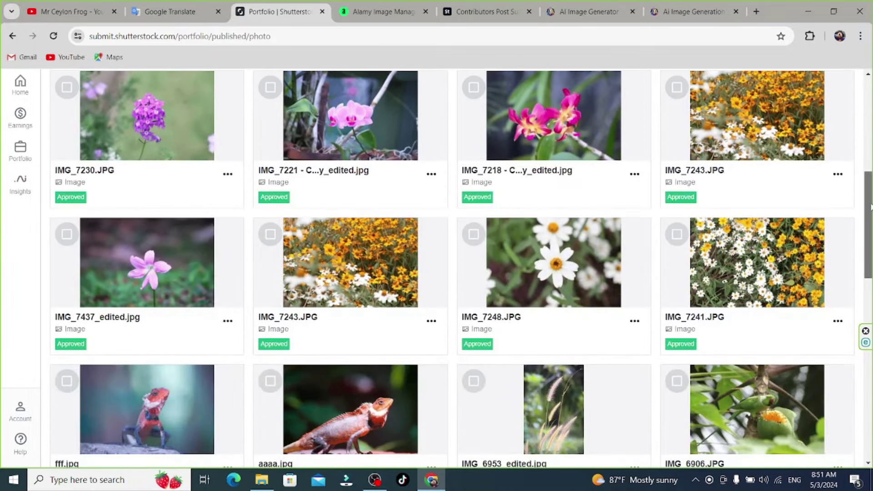
scroll(870, 207, up, 10)
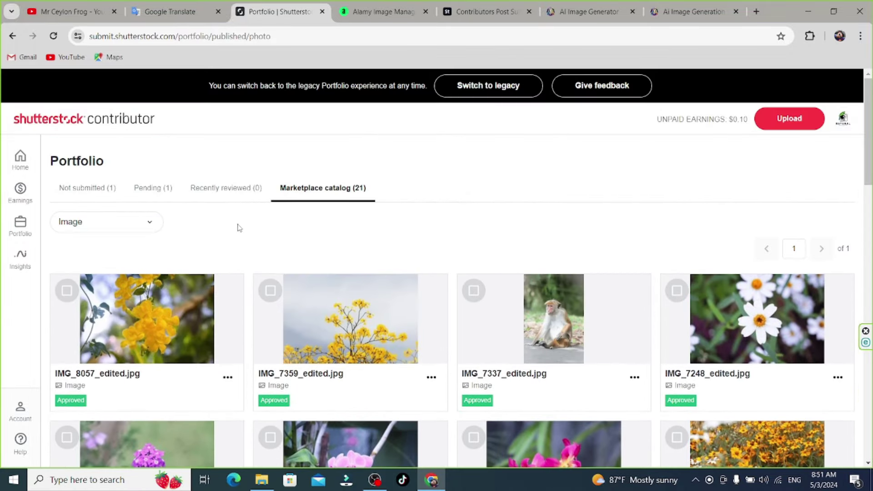
click(148, 190)
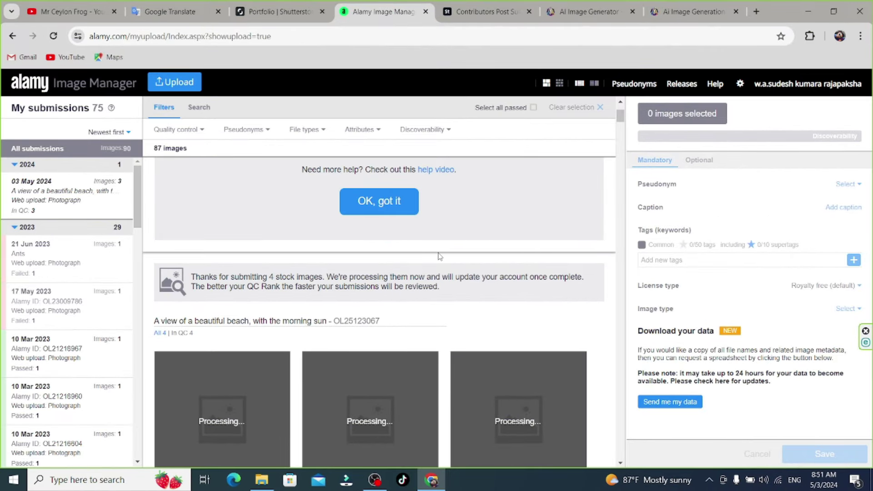
scroll(439, 256, down, 3)
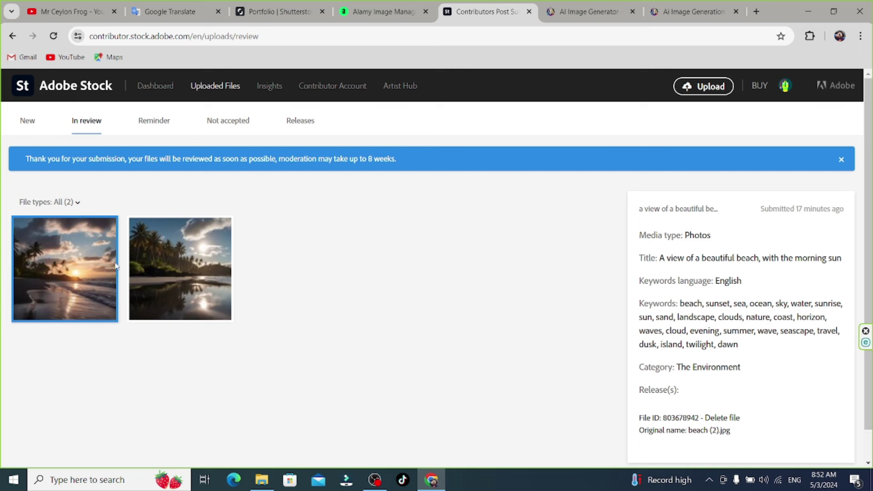
Compare the details of the two beach photos in review among the Adobe Stock uploaded files
click(141, 264)
click(87, 267)
click(162, 254)
click(91, 263)
click(156, 253)
click(104, 257)
Switch back to the Leonardo.Ai website and open the app through its account creation option
key(ctrl+Tab)
key(ctrl+Tab)
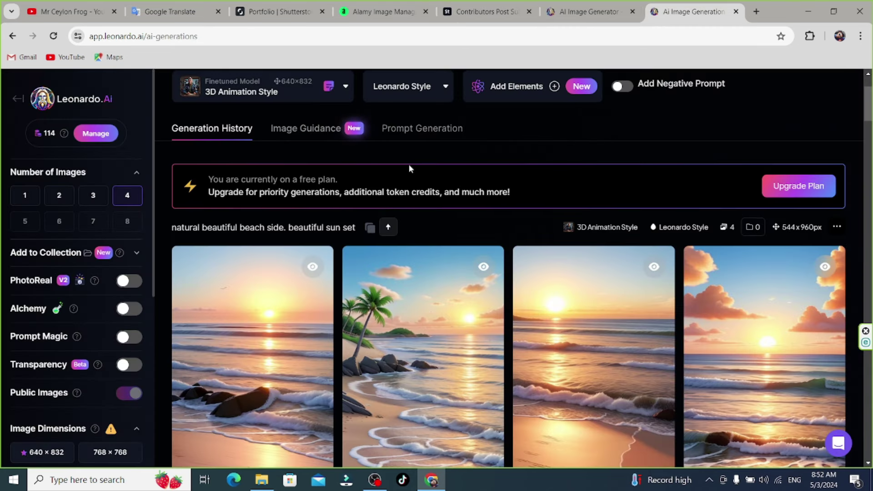
mouse_move(868, 108)
mouse_down()
mouse_move(869, 164)
mouse_move(869, 109)
mouse_up()
click(609, 11)
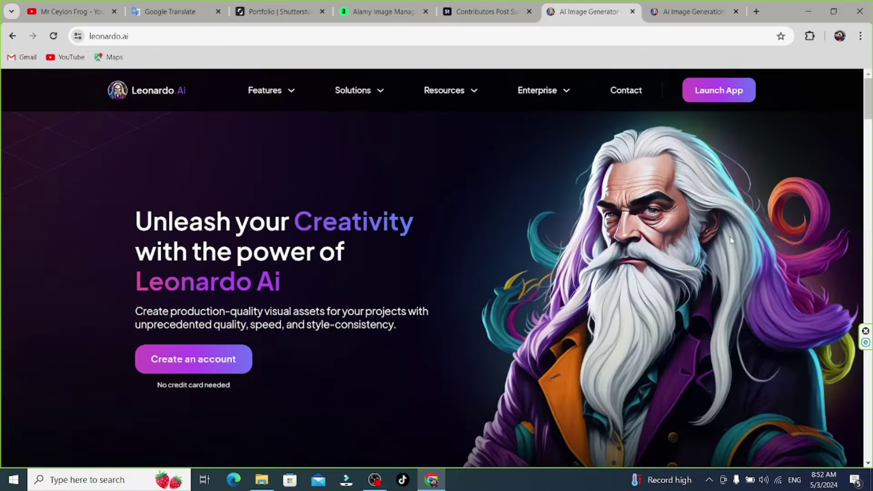
click(216, 374)
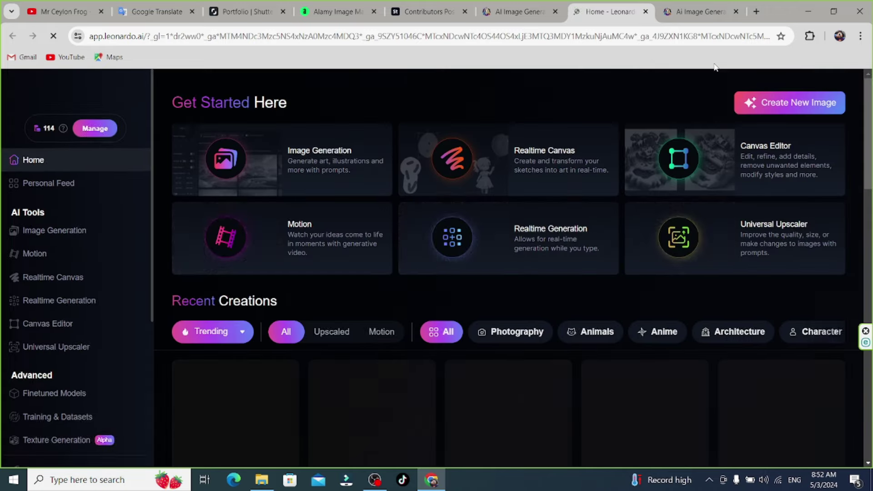
Browse the trending community images under Recent Creations on the Leonardo.Ai app home page
drag(868, 107, 868, 137)
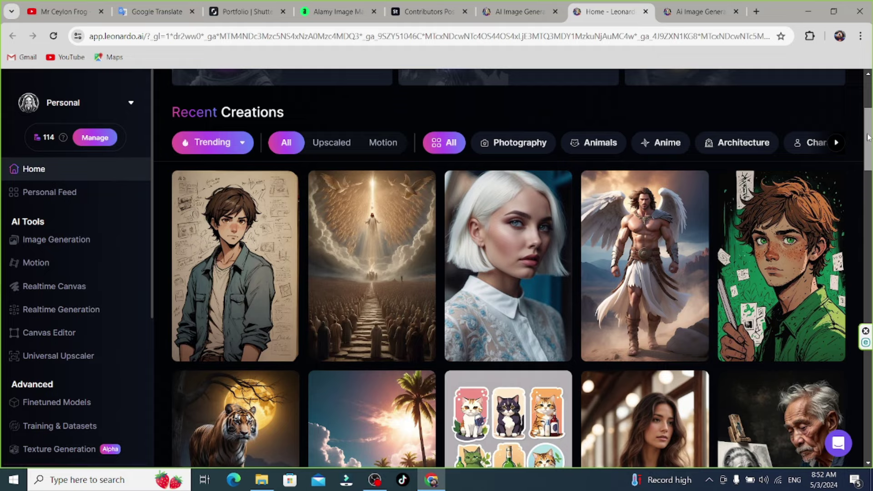
drag(868, 136, 864, 415)
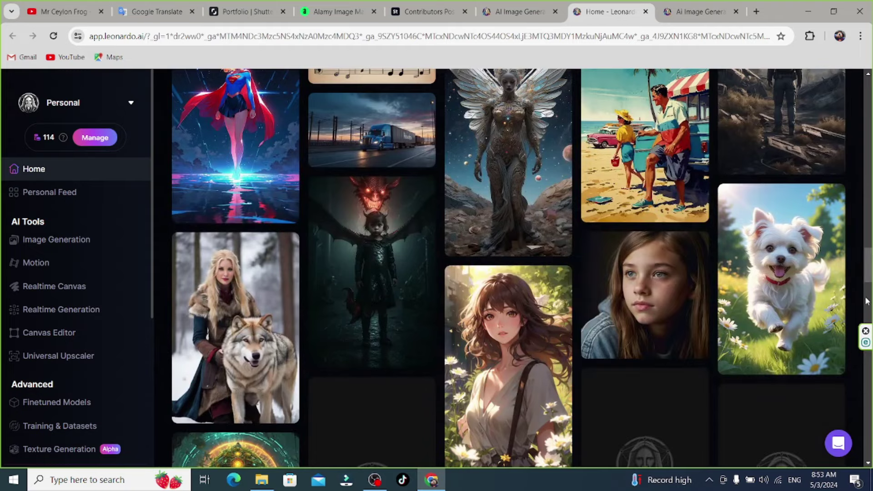
scroll(870, 268, down, 3)
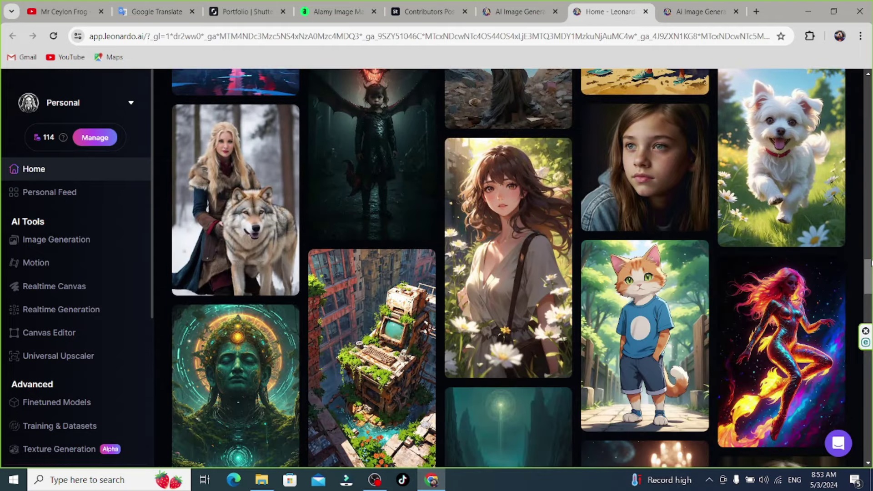
mouse_move(796, 162)
drag(869, 278, 868, 338)
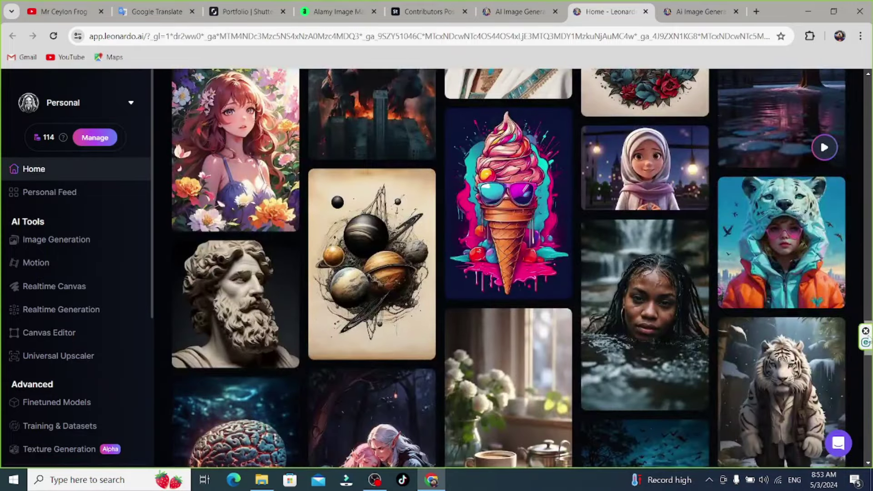
drag(868, 339, 869, 381)
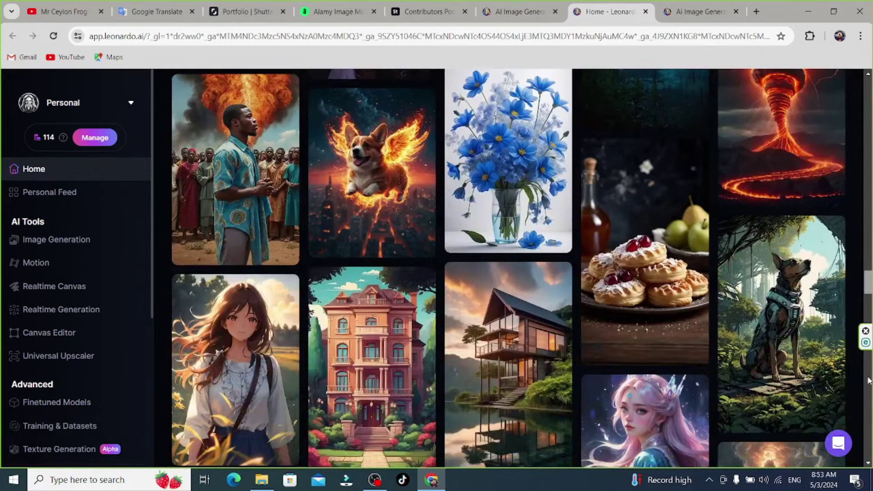
drag(868, 284, 870, 334)
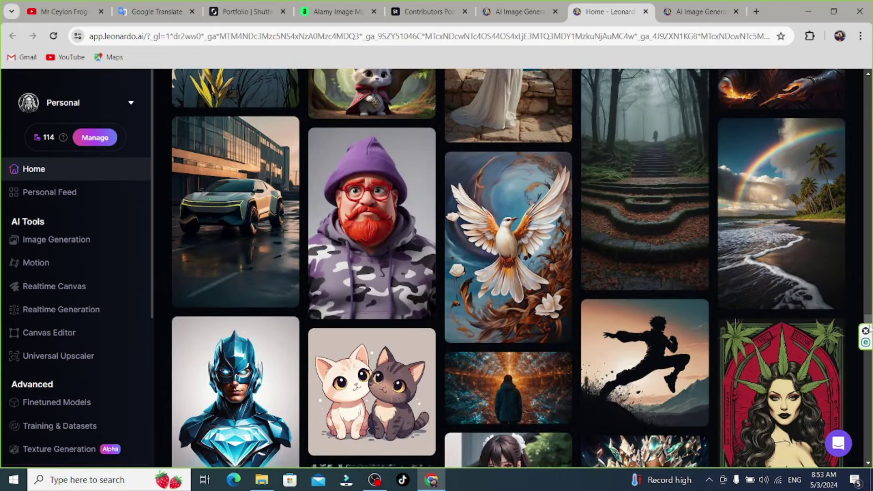
drag(870, 333, 865, 373)
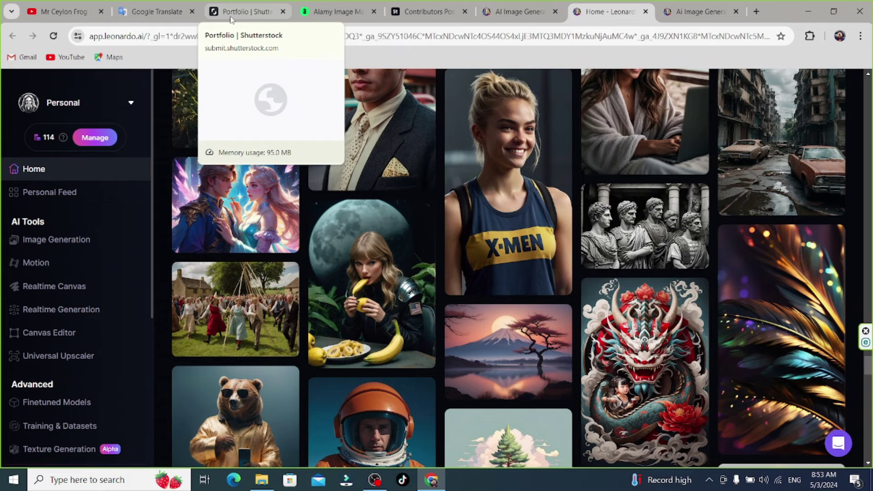
Revisit the Alamy, Adobe Stock and Shutterstock contributor pages, and return to the Leonardo.Ai home page
click(334, 12)
click(445, 12)
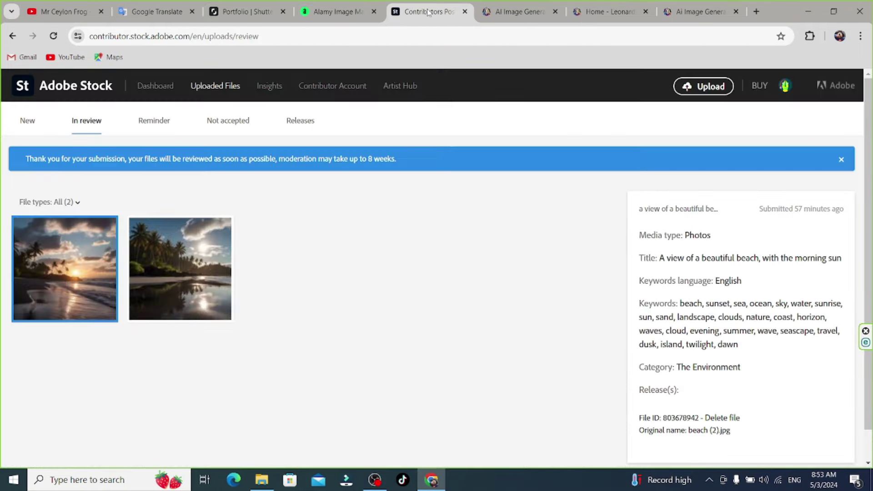
click(246, 12)
click(579, 8)
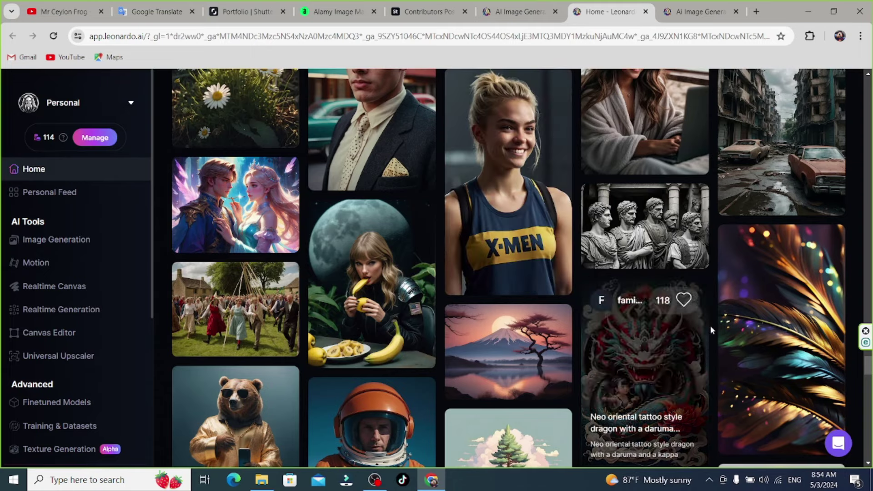
Look further through the community image feed on the home page and preview the prompt of the office meeting photo
scroll(869, 380, down, 4)
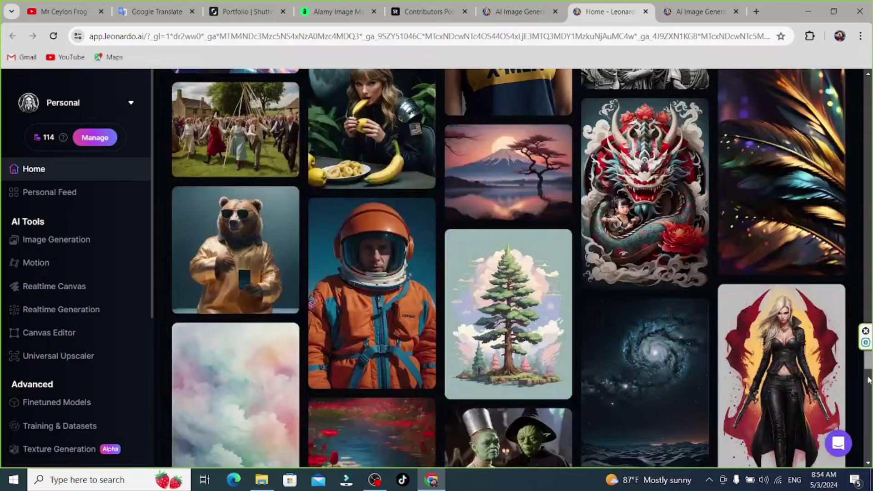
scroll(869, 380, down, 10)
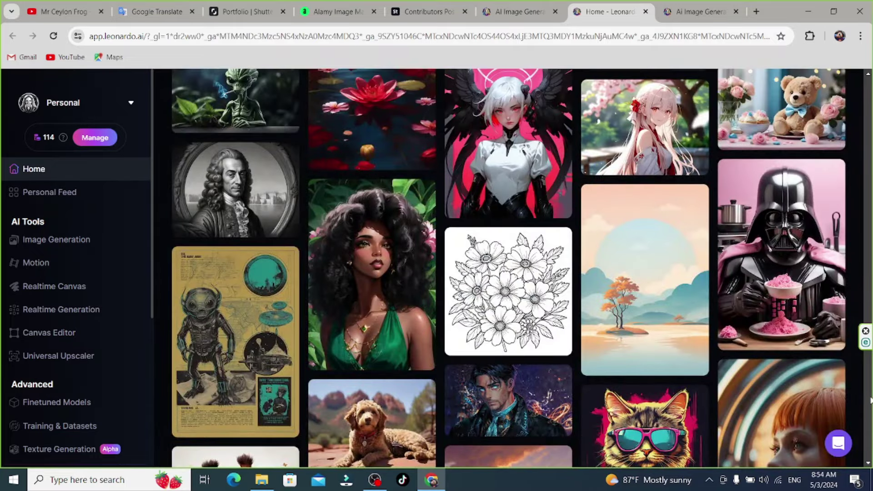
scroll(870, 401, down, 5)
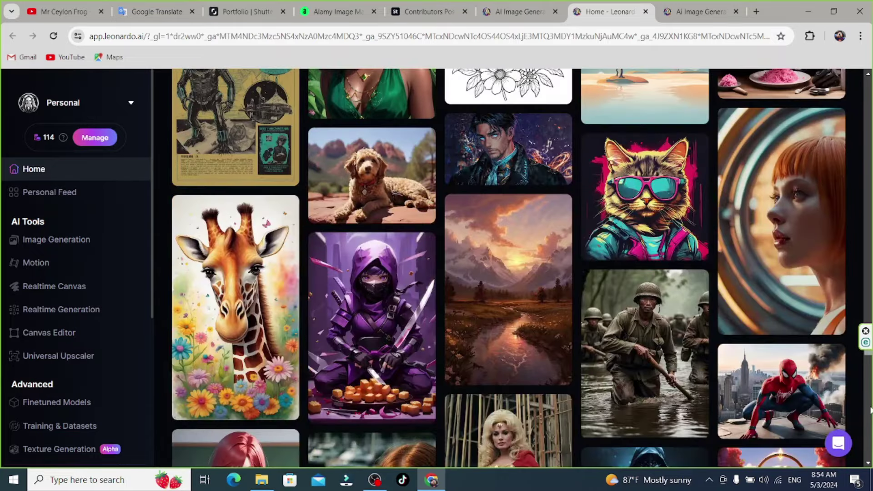
scroll(870, 409, down, 7)
scroll(870, 423, down, 10)
mouse_move(487, 232)
scroll(486, 232, up, 3)
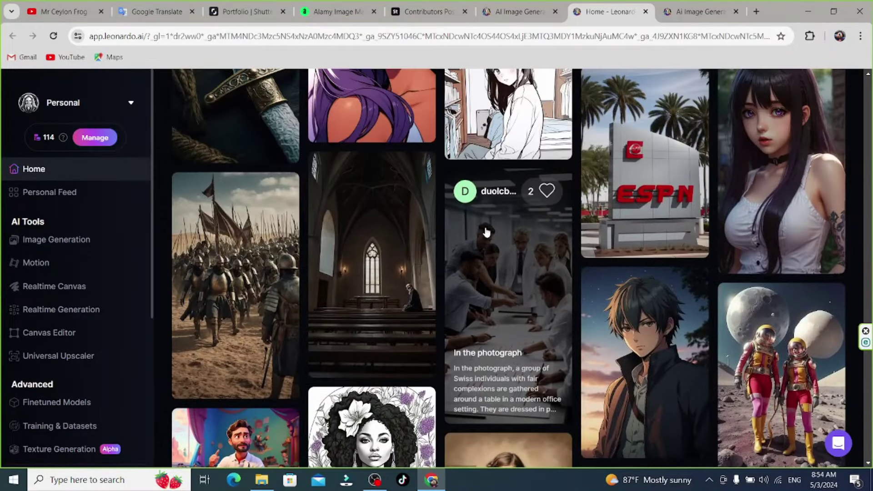